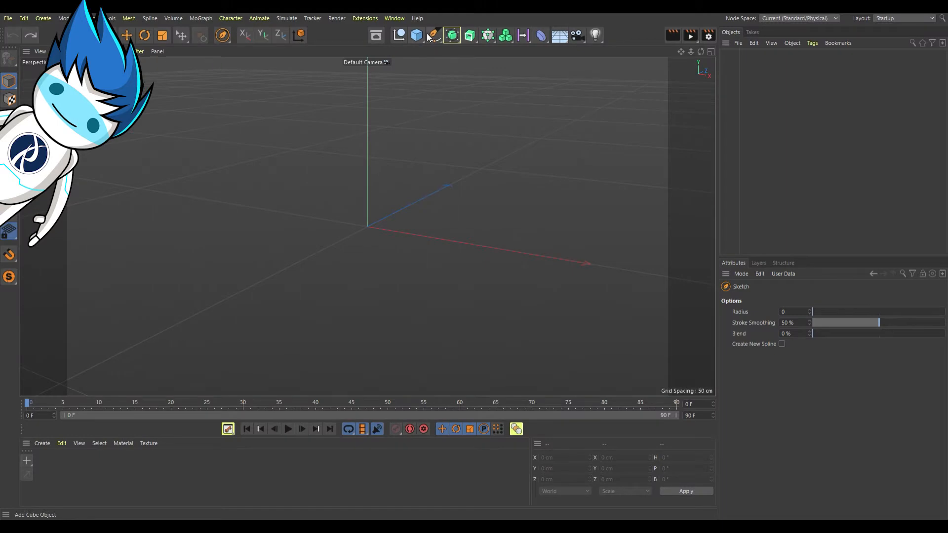
- Sketch one tangled freehand spline about 912 by 554 cm in the Front view, and return to the Perspective view
click(431, 37)
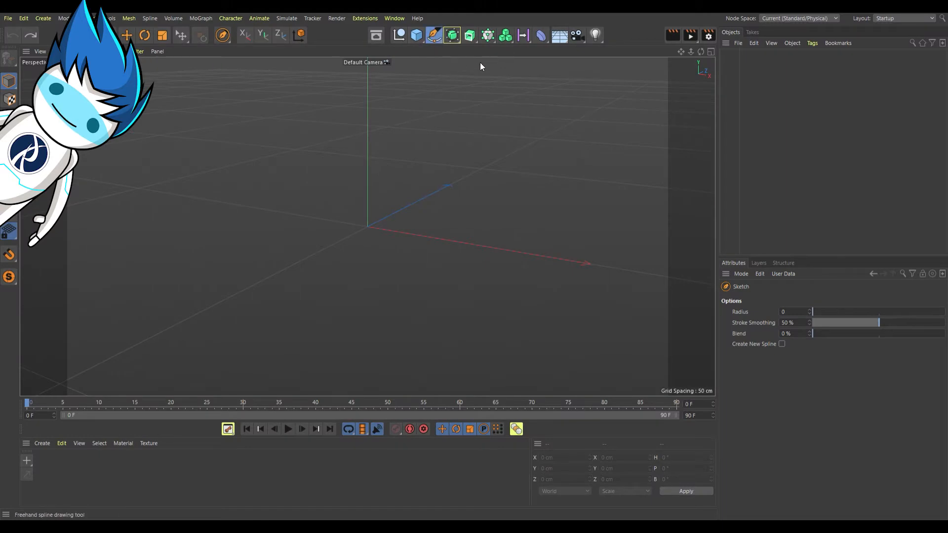
click(711, 51)
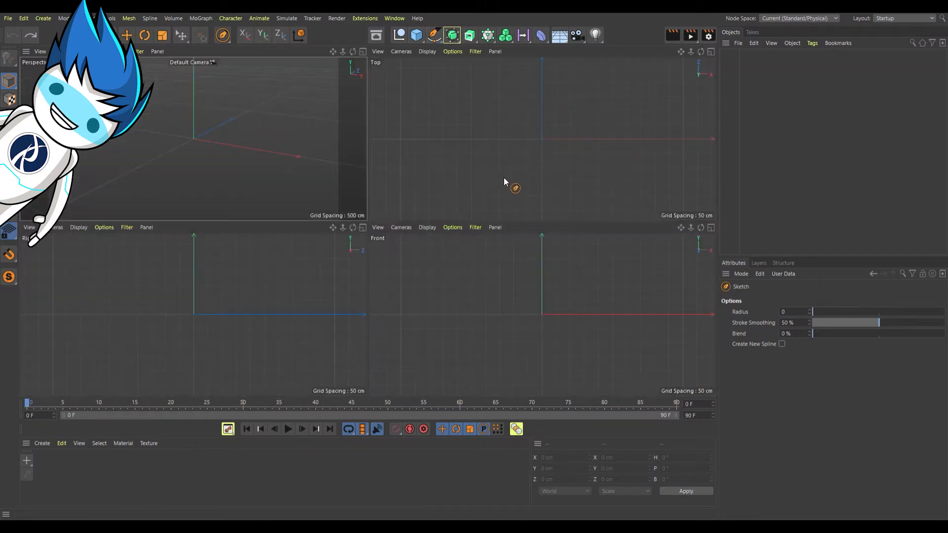
click(711, 227)
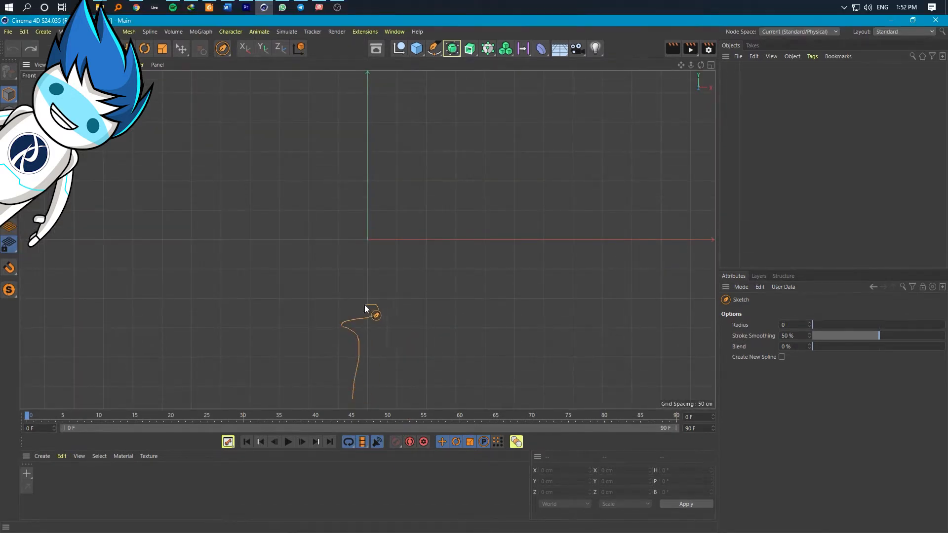
drag(268, 164, 440, 152)
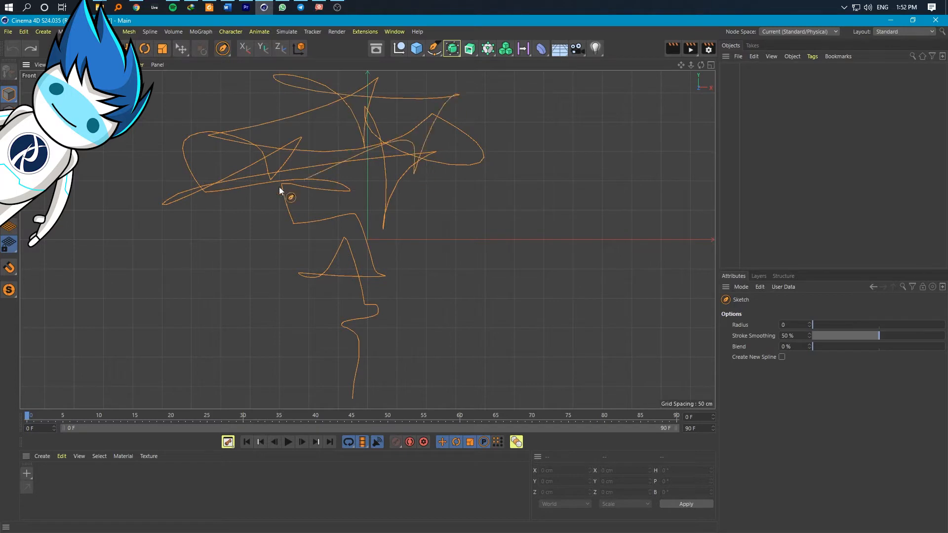
drag(279, 188, 120, 135)
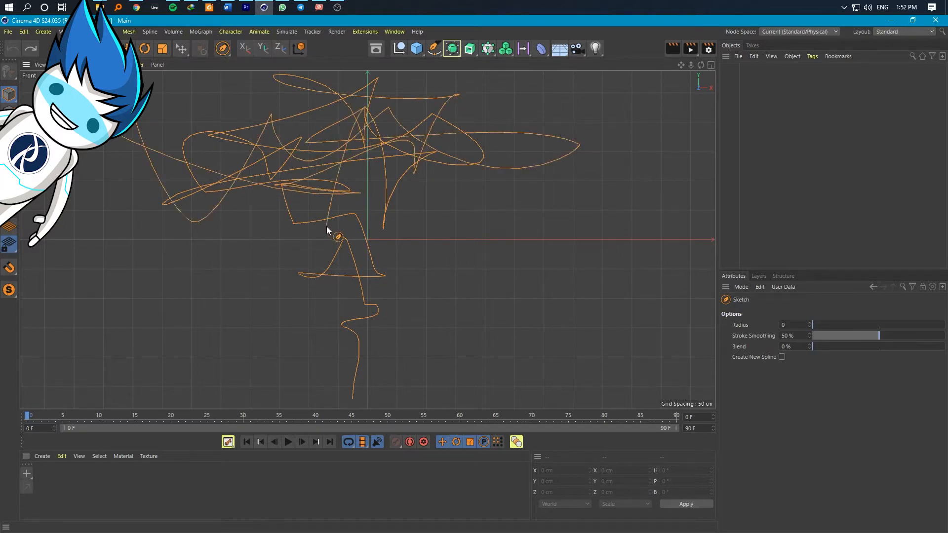
drag(327, 226, 621, 152)
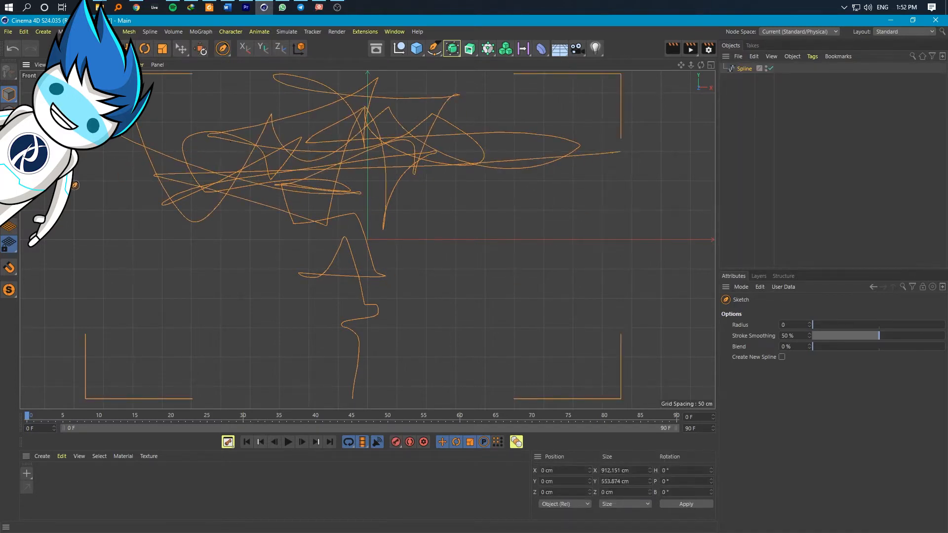
click(711, 65)
click(360, 67)
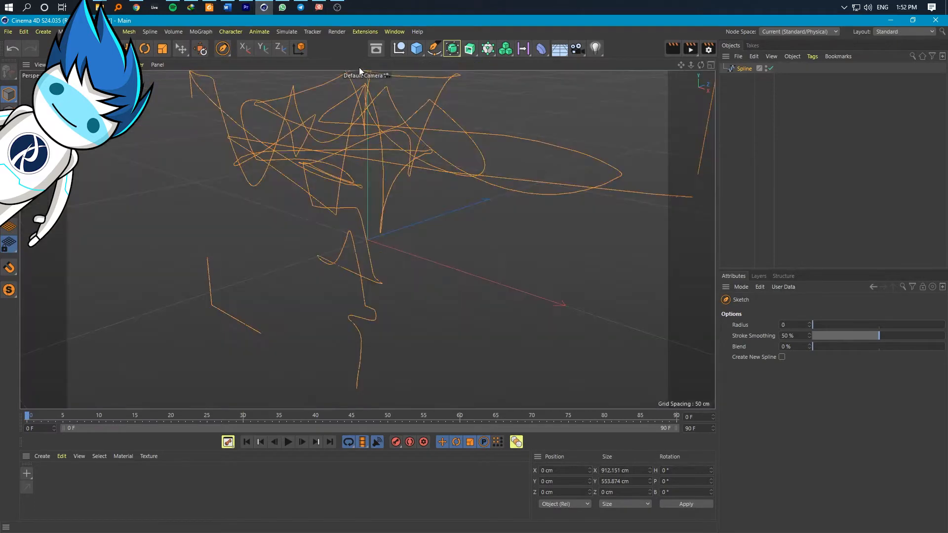
- Add a Twist deformer as a child of the spline, fit it to the parent, and set its angle to 360°
mouse_move(397, 168)
alt+mouse_down()
mouse_move(404, 238)
mouse_move(415, 191)
mouse_move(433, 181)
mouse_move(250, 180)
mouse_move(326, 175)
mouse_move(315, 186)
mouse_move(337, 238)
mouse_move(355, 222)
alt+mouse_up()
click(541, 48)
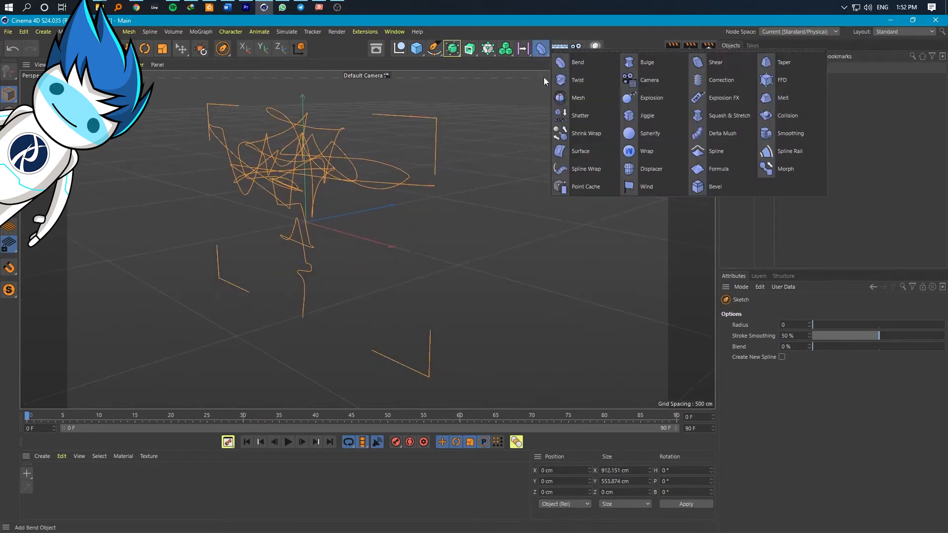
shift+click(587, 87)
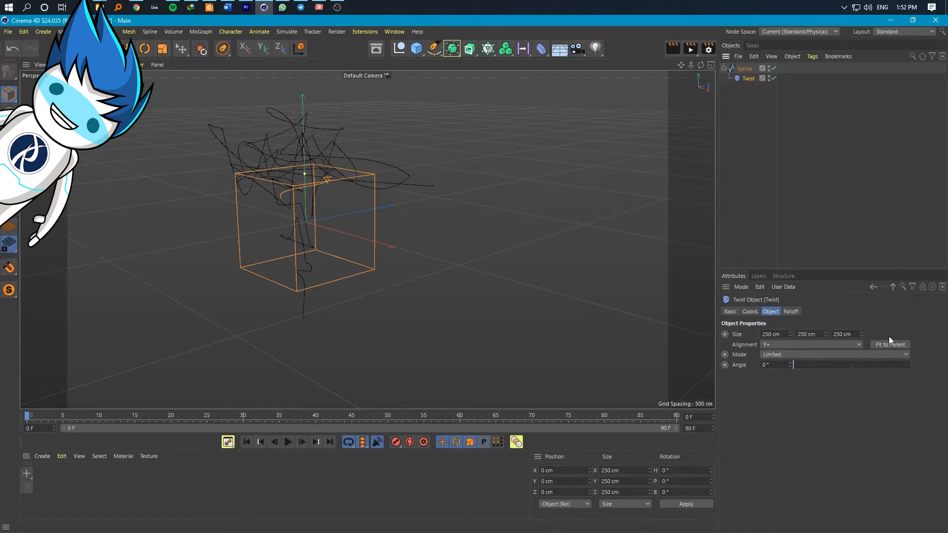
click(890, 344)
drag(800, 365, 947, 351)
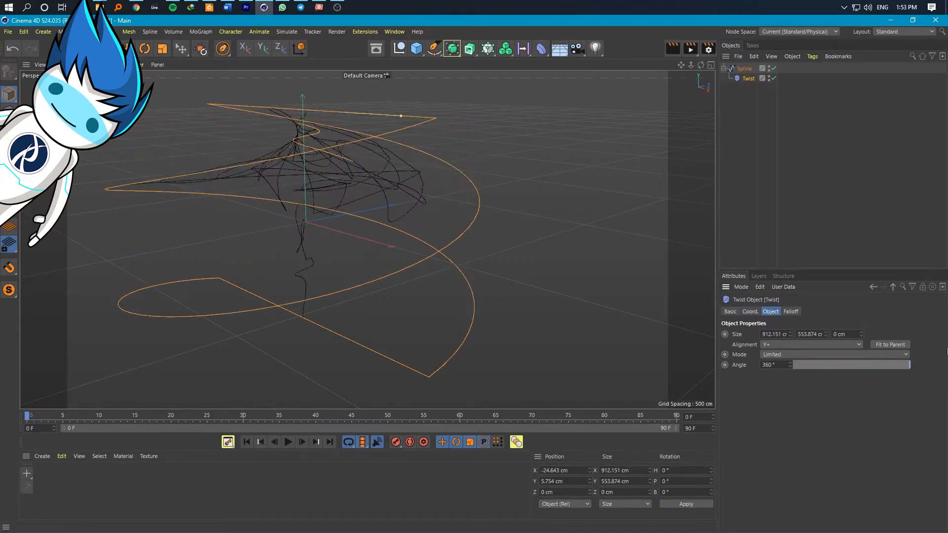
- Resize the Twist deformer to about 539 × 495 × 28 cm and raise it to about 159 cm in Y
drag(790, 333, 872, 298)
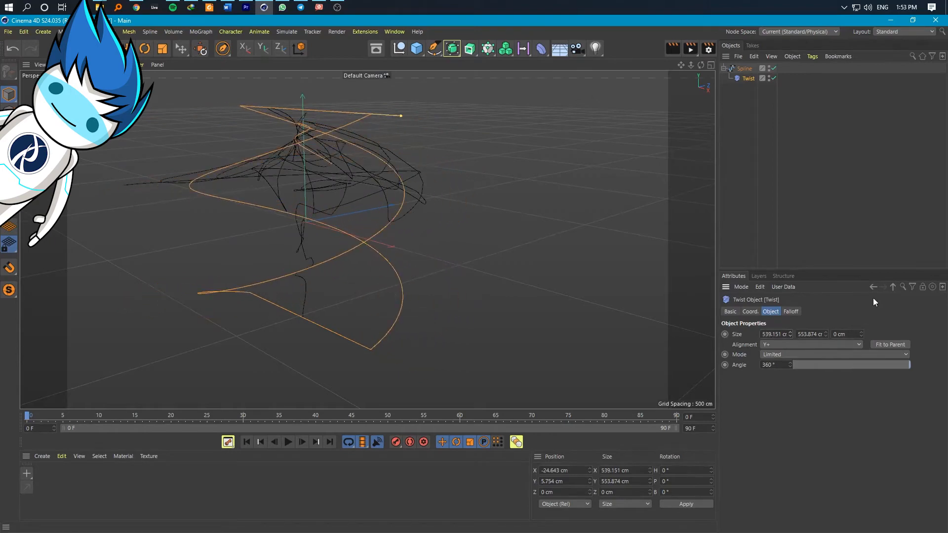
drag(861, 333, 825, 363)
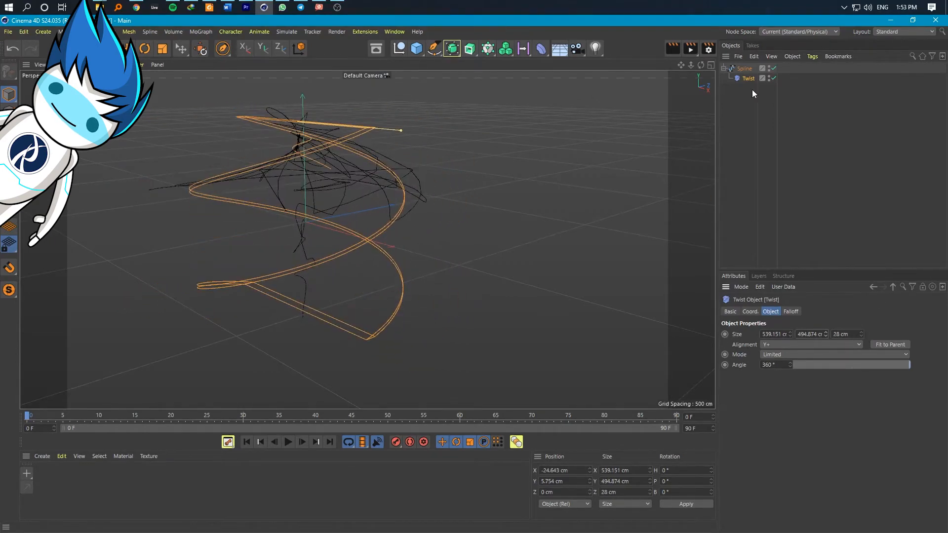
key(e)
drag(303, 187, 292, 112)
scroll(306, 182, down, 3)
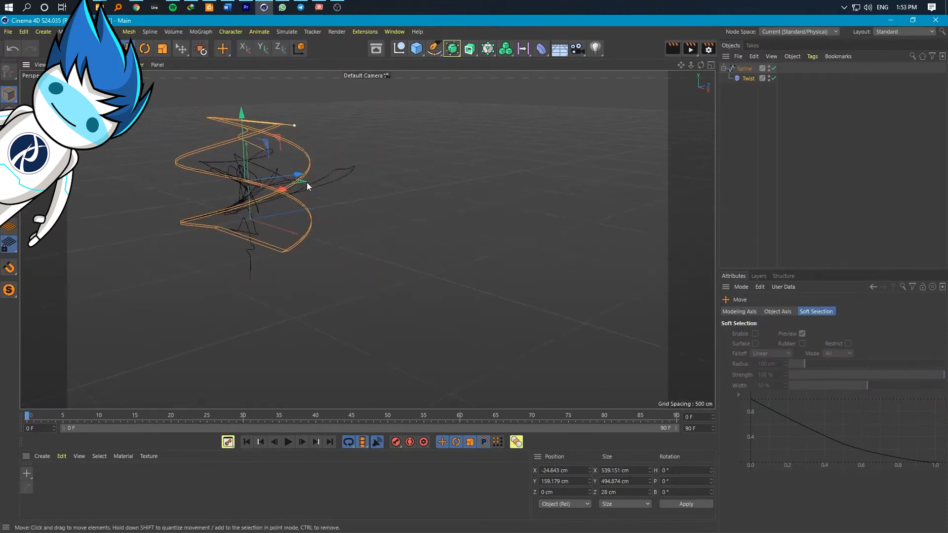
- Add a second Twist deformer under the spline, set its angle to about 265°, and fit it to the parent
alt+drag(303, 182, 494, 158)
click(434, 48)
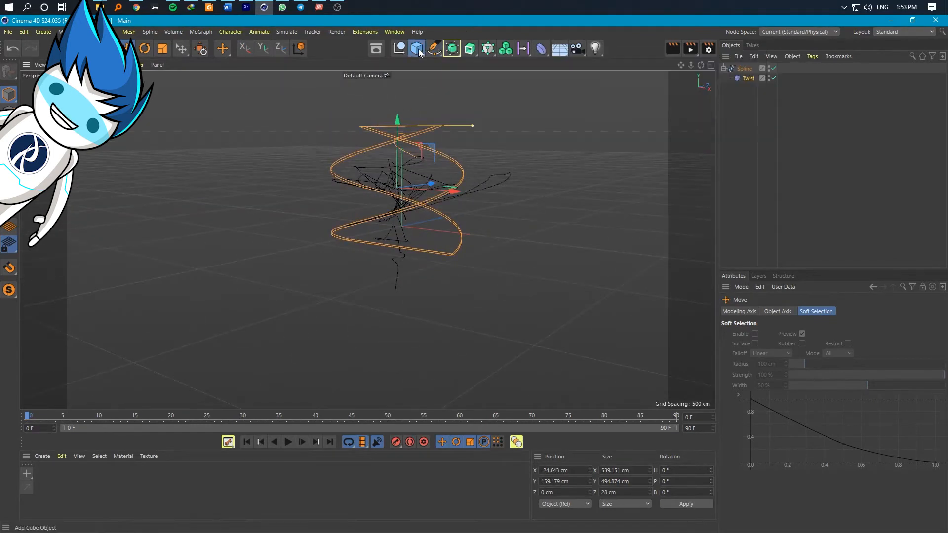
click(541, 48)
click(576, 80)
drag(742, 68, 748, 87)
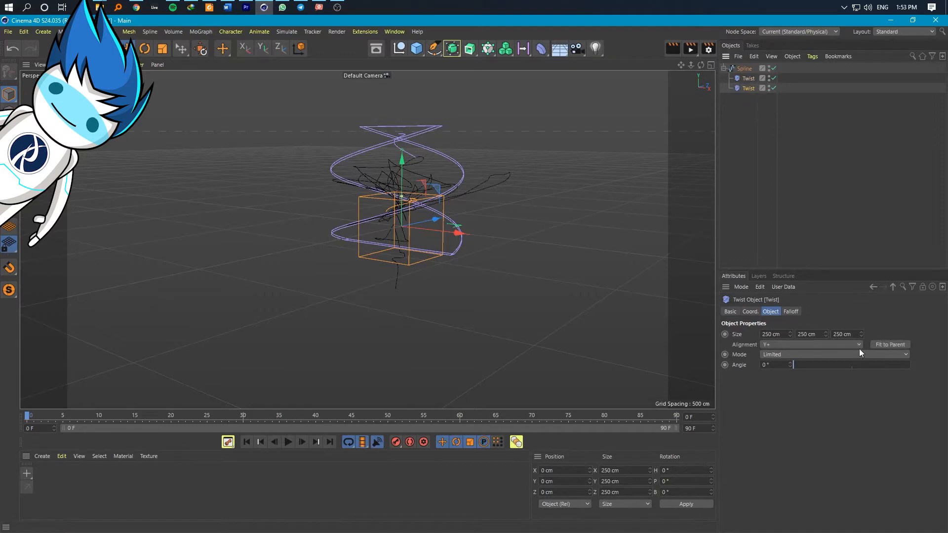
drag(854, 364, 879, 364)
click(890, 344)
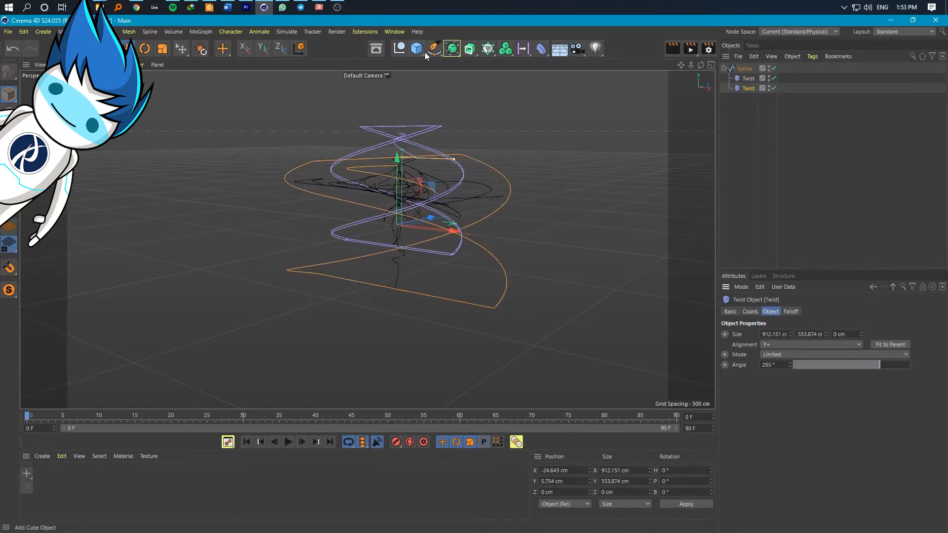
- Add a Bulge deformer under the spline, fit it to the parent, and set curvature to 42% and strength to about -57%
click(541, 48)
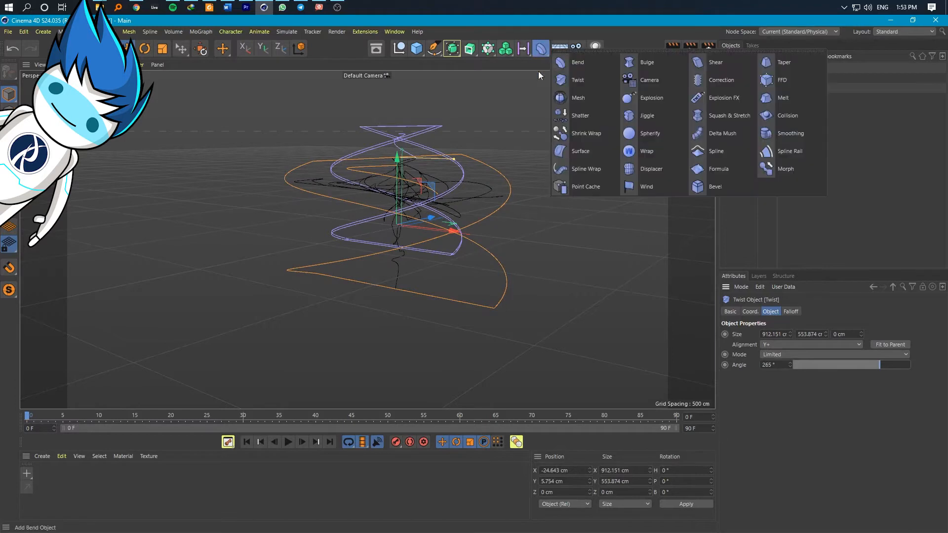
click(646, 63)
drag(743, 69, 746, 101)
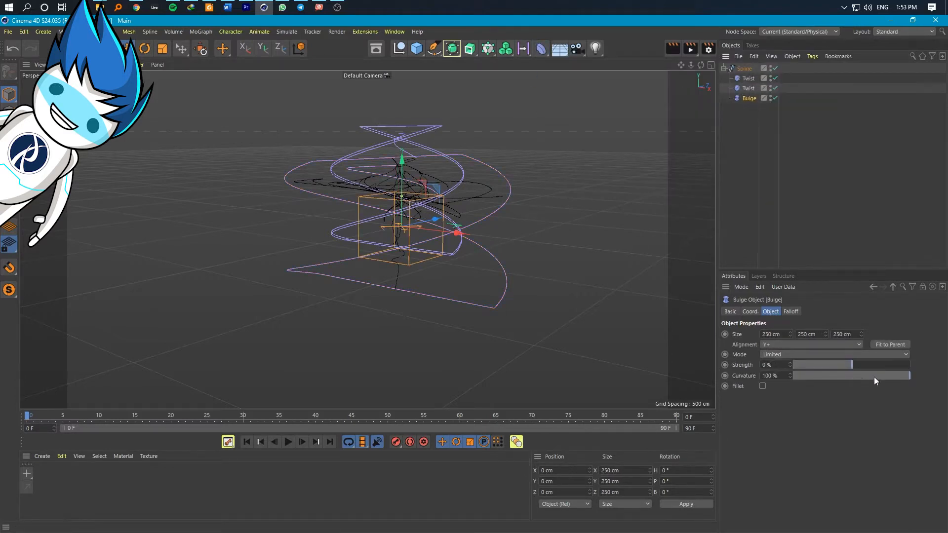
click(891, 342)
drag(846, 378, 816, 364)
- Turn off visibility for the deformers under the spline and set the Bulge strength to about -6.59%
alt+drag(639, 302, 434, 173)
click(770, 87)
click(770, 78)
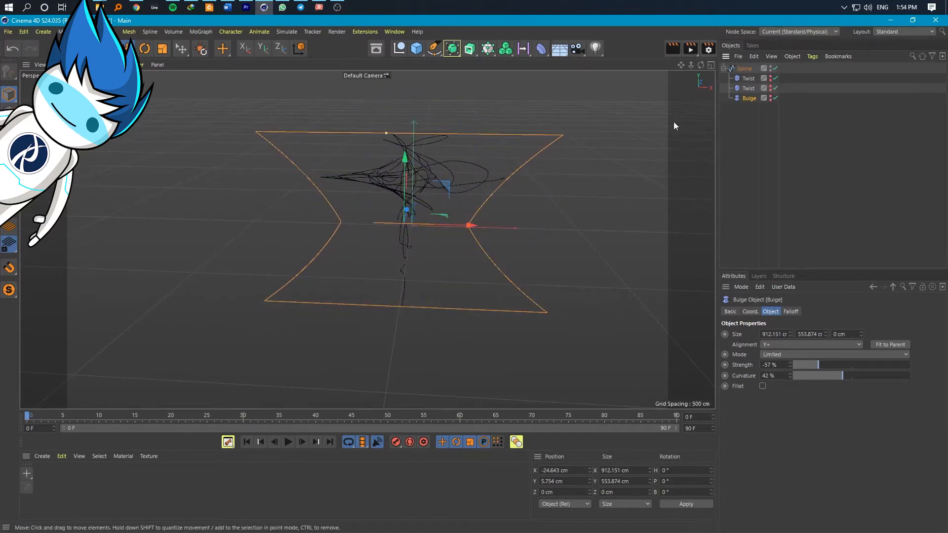
mouse_move(436, 174)
alt+right_down()
mouse_move(460, 80)
mouse_move(429, 158)
alt+right_up()
alt+drag(430, 158, 428, 140)
drag(348, 102, 74, 175)
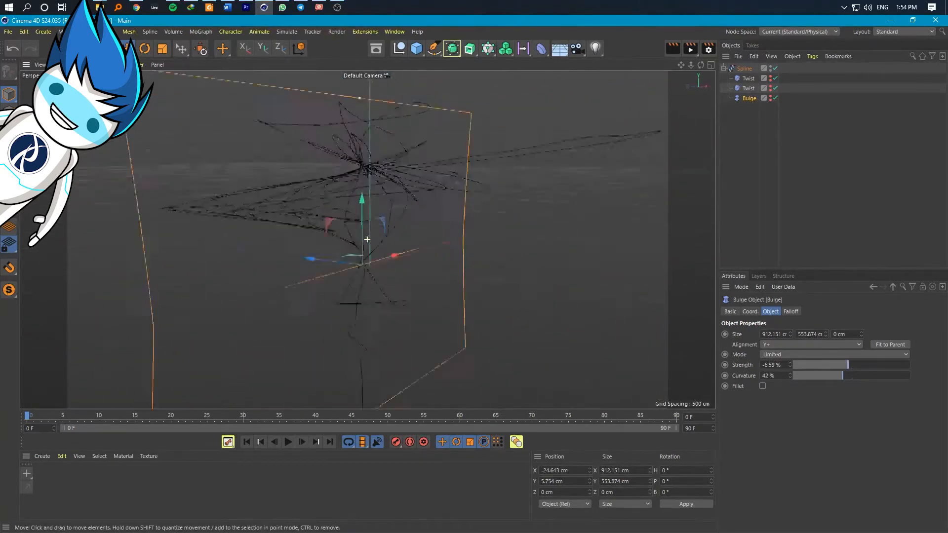
alt+drag(366, 239, 422, 218)
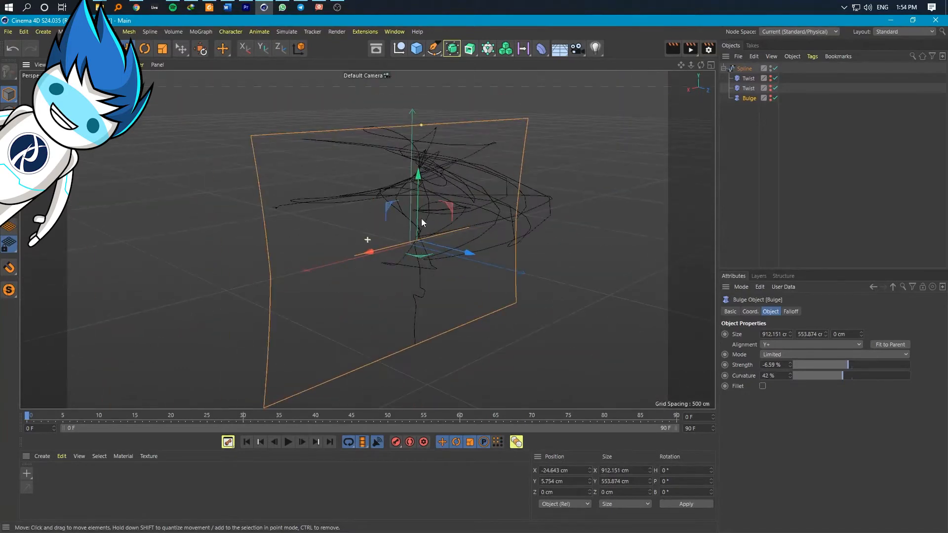
- Collapse the spline's hierarchy and add a Sweep generator and a Rectangle spline to the scene
click(724, 69)
click(737, 78)
click(724, 68)
click(724, 68)
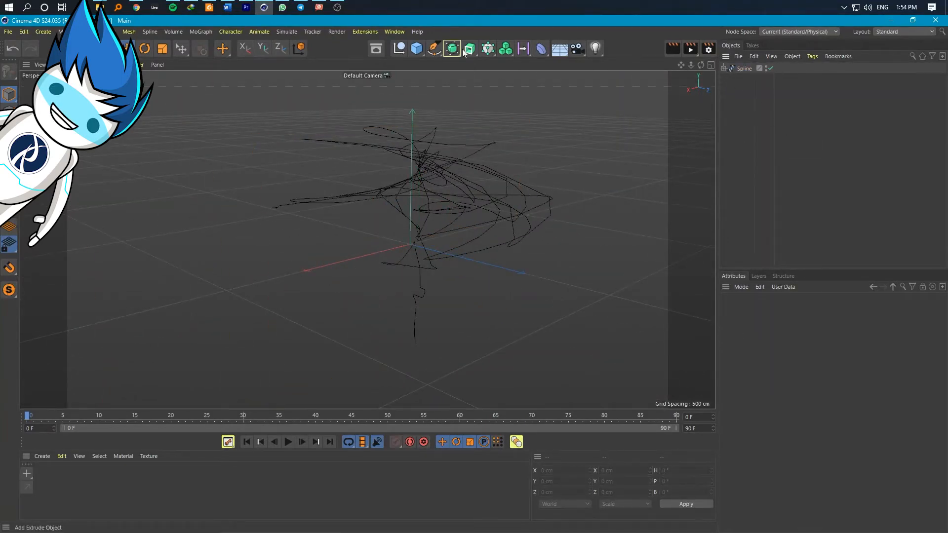
drag(452, 48, 516, 114)
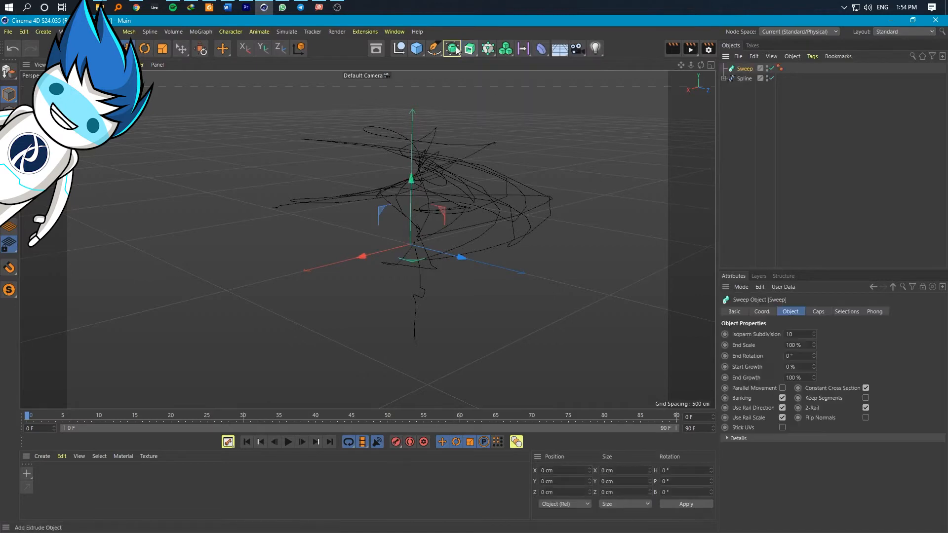
drag(434, 49, 535, 132)
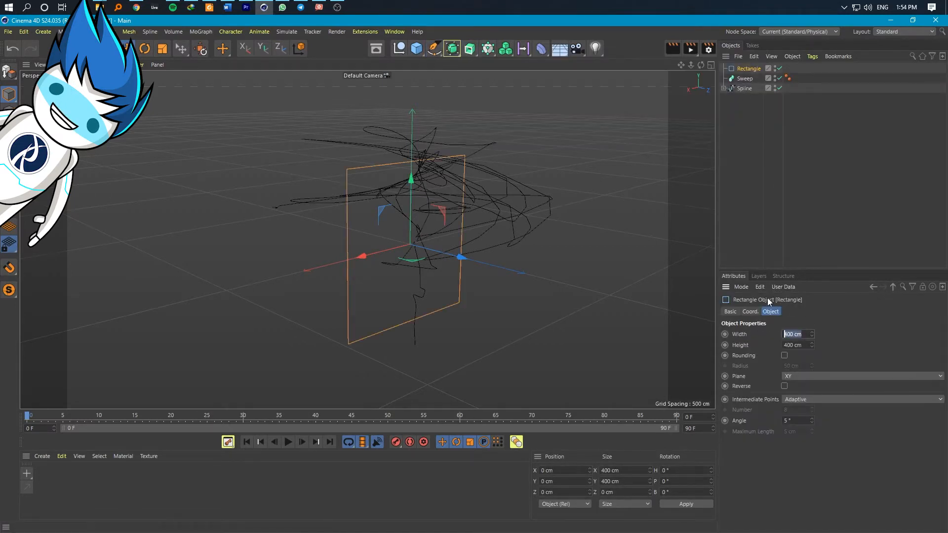
- Try a 25 cm width on the rectangle, and set both its width and height to 5 cm
text(25)
key(Return)
drag(802, 335, 753, 333)
text(5)
key(Tab)
text(5)
key(Return)
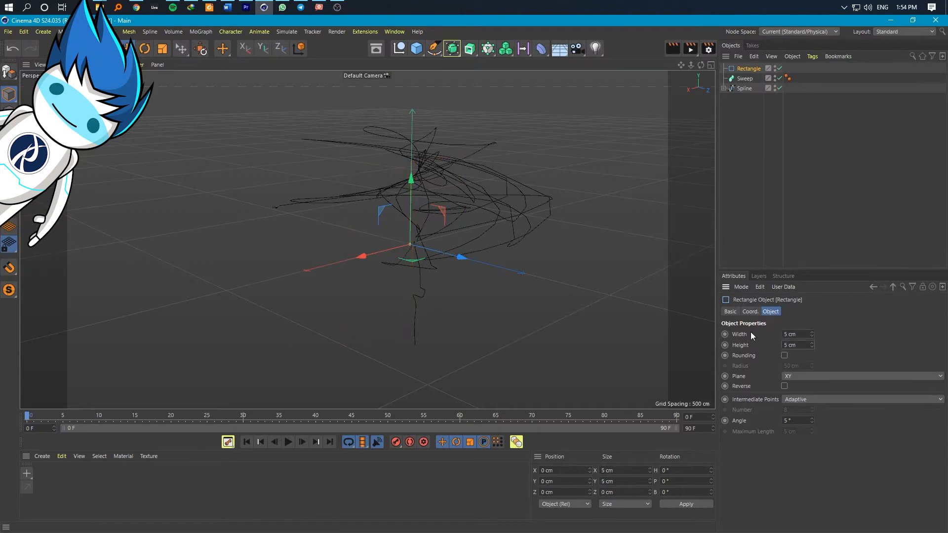
- Set the rectangle's width and height to 10 cm
alt+right_drag(429, 217, 617, 245)
drag(801, 334, 760, 335)
text(10)
key(Tab)
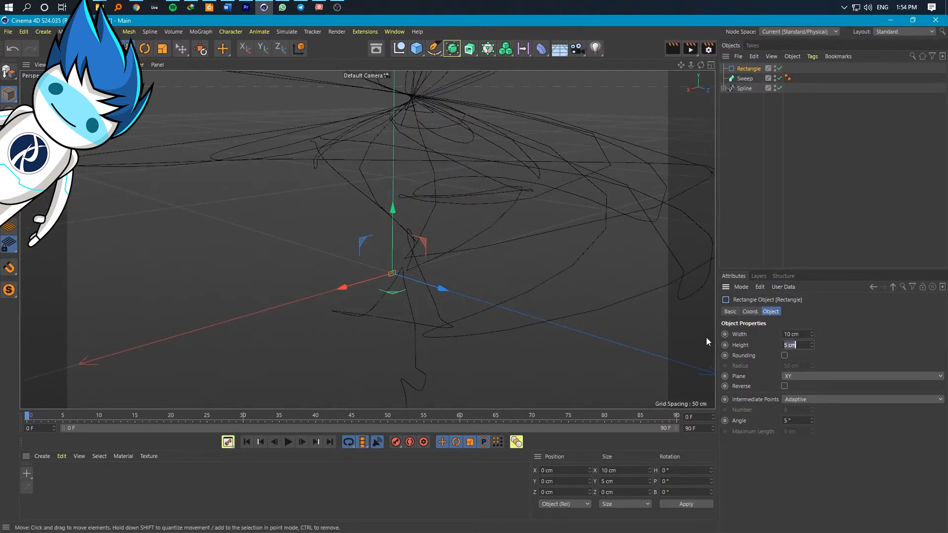
text(10)
key(Return)
- Nest the rectangle and the sketched spline under the Sweep, with the rectangle first as the profile
mouse_move(745, 78)
mouse_down()
mouse_move(745, 67)
mouse_move(751, 84)
mouse_up()
click(747, 78)
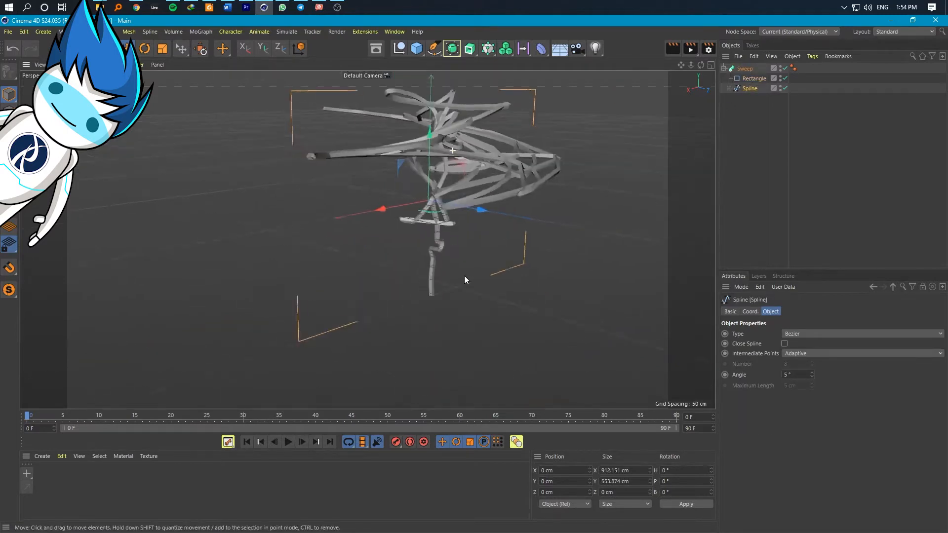
alt+middle_drag(464, 280, 436, 283)
- Set the sweep profile rectangle's width and height to 3 cm
click(754, 79)
click(798, 333)
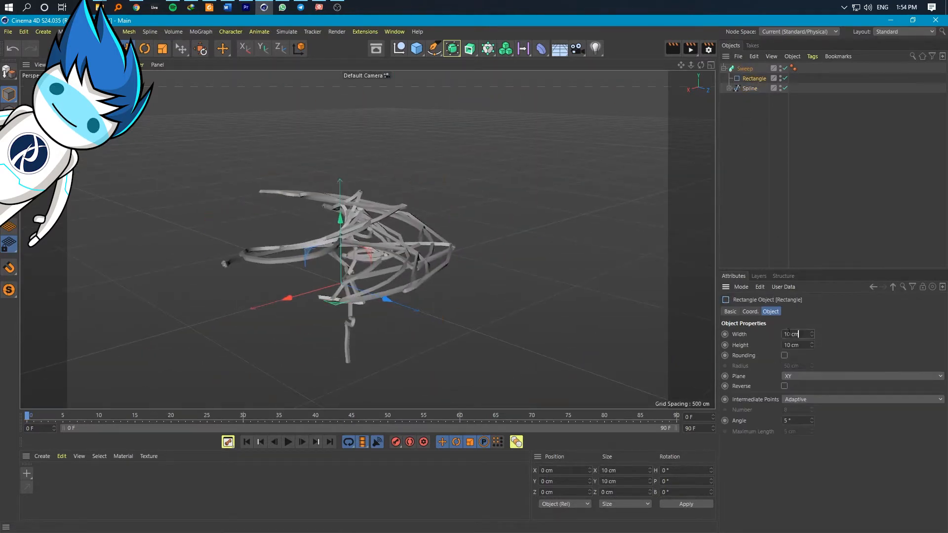
drag(799, 333, 753, 330)
text(5)
key(Tab)
text(5)
text(3)
key(Tab)
text(3)
alt+drag(411, 262, 351, 260)
- Scale up the whole Sweep object to about 1214 × 1280 × 1072 cm, stretching it mostly in height
click(745, 69)
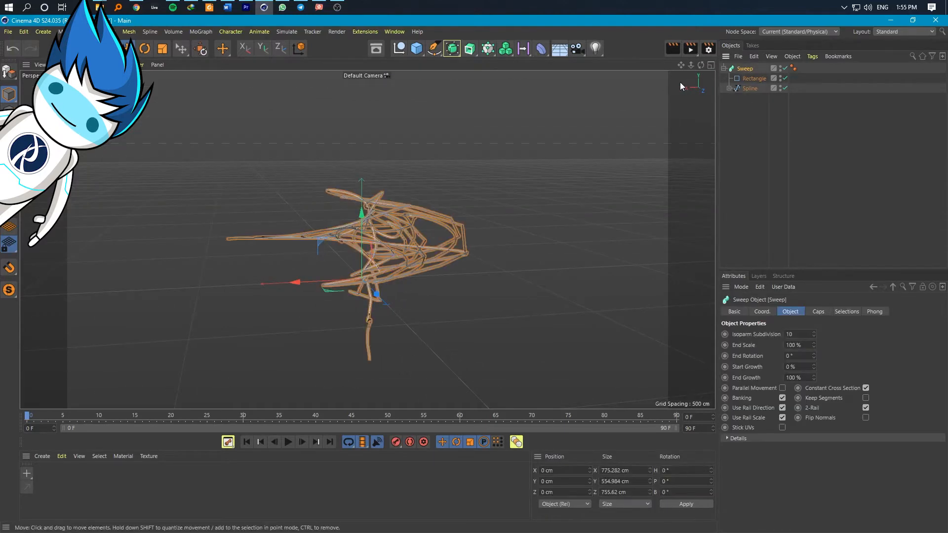
click(162, 48)
drag(429, 119, 472, 111)
drag(362, 211, 359, 201)
drag(291, 283, 261, 285)
drag(362, 212, 368, 165)
scroll(412, 222, down, 3)
alt+middle_drag(419, 272, 372, 272)
click(336, 7)
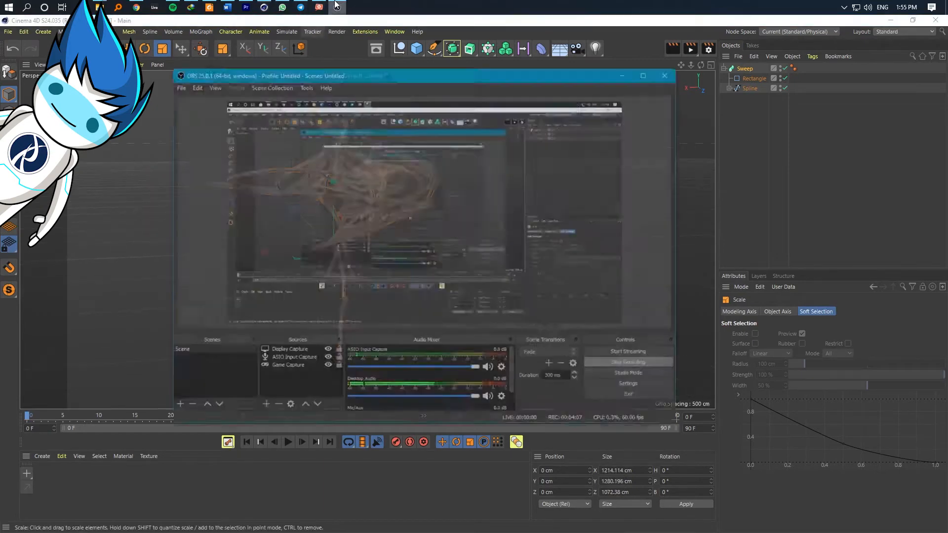
click(335, 5)
- Shrink the Sweep object's Z size to about 856 cm and stretch it further along X and Y
drag(346, 264, 345, 259)
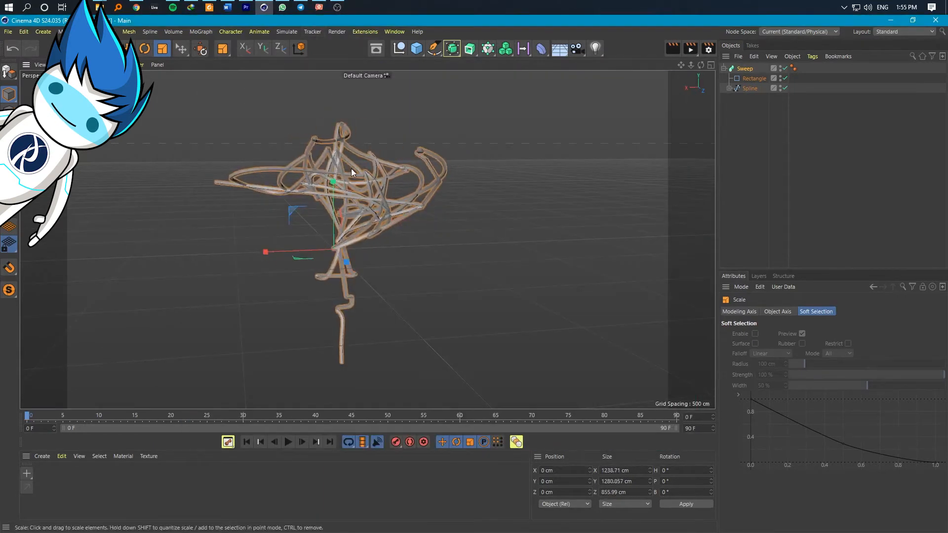
drag(333, 182, 334, 169)
drag(266, 252, 213, 254)
mouse_move(333, 182)
mouse_down()
mouse_move(333, 157)
mouse_move(334, 170)
mouse_up()
scroll(346, 148, down, 3)
- Thin the swept lines by setting the profile rectangle's height and width to 5 cm
click(753, 78)
double_click(796, 344)
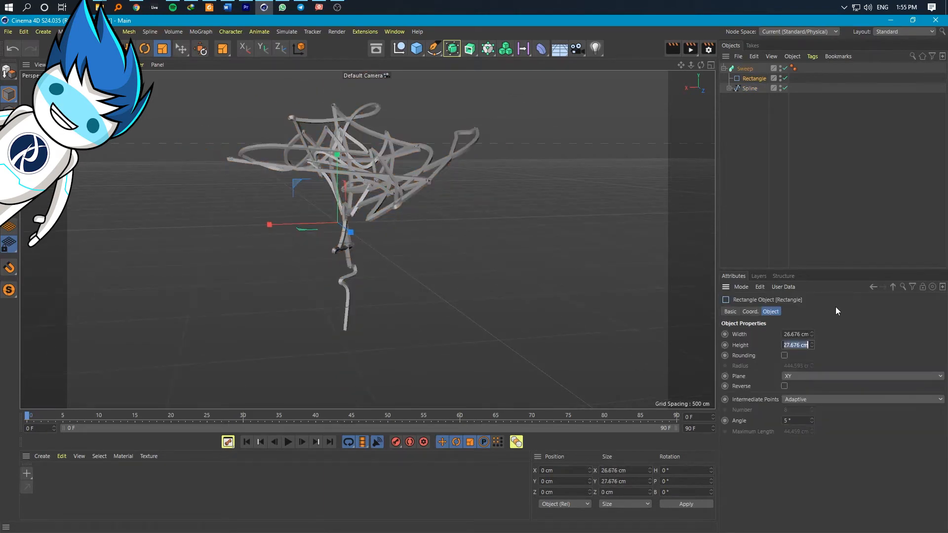
text(5)
double_click(796, 336)
text(5)
key(Return)
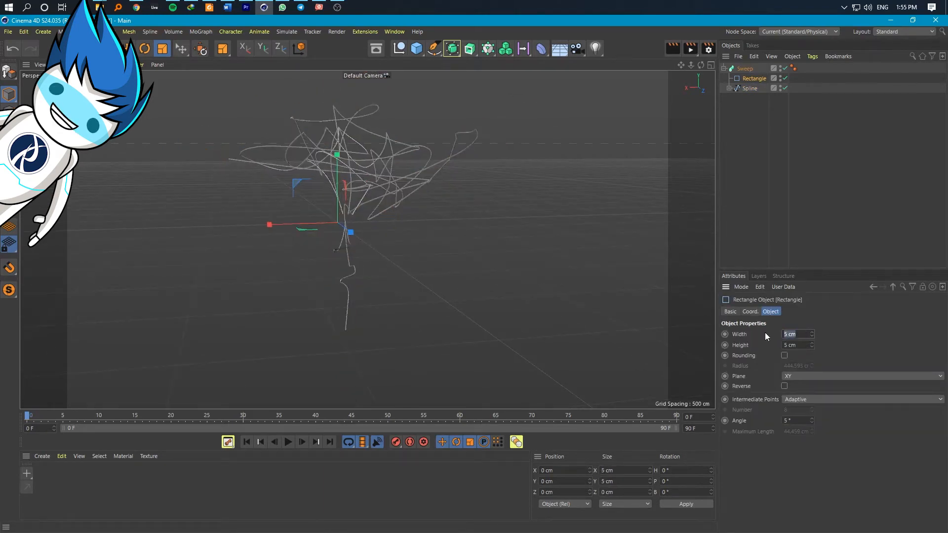
- Set the profile rectangle's width and height to 7 cm
text(7)
key(Tab)
text(7)
key(Return)
alt+drag(166, 167, 212, 200)
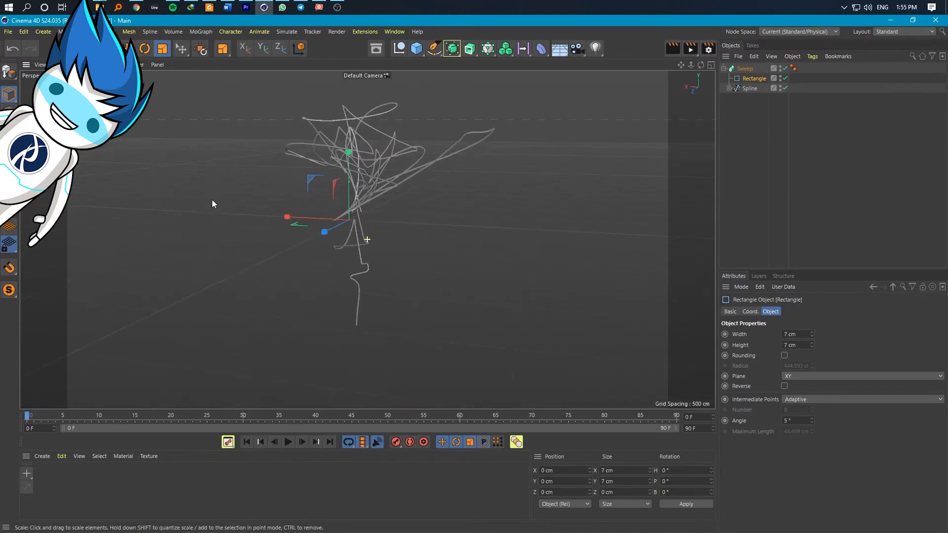
click(365, 481)
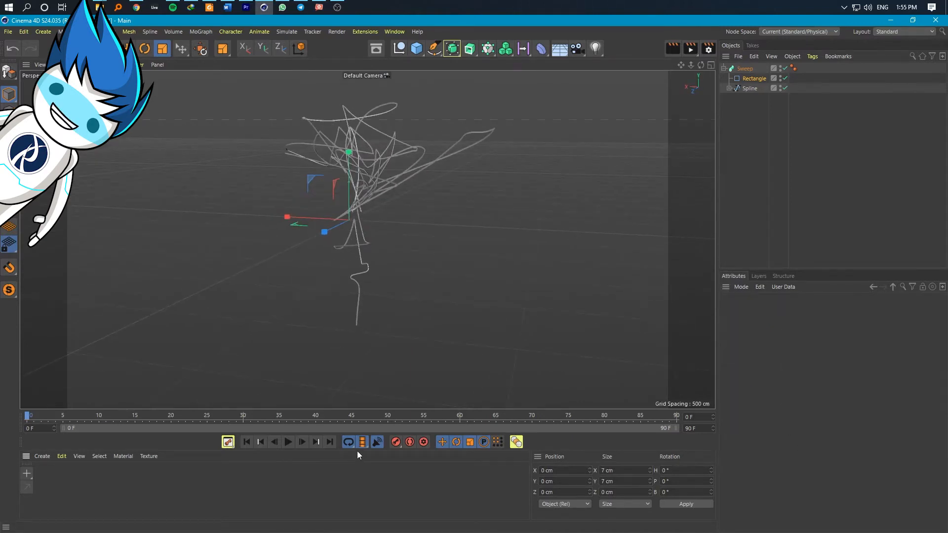
- Keyframe the Sweep object's heading rotation at 0° on frame 0 and 360° on frame 90
click(744, 69)
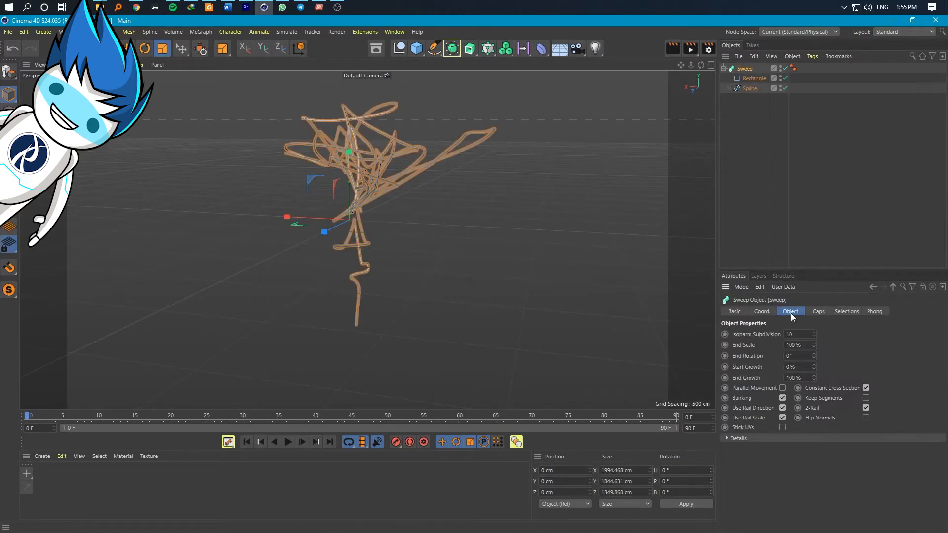
click(761, 312)
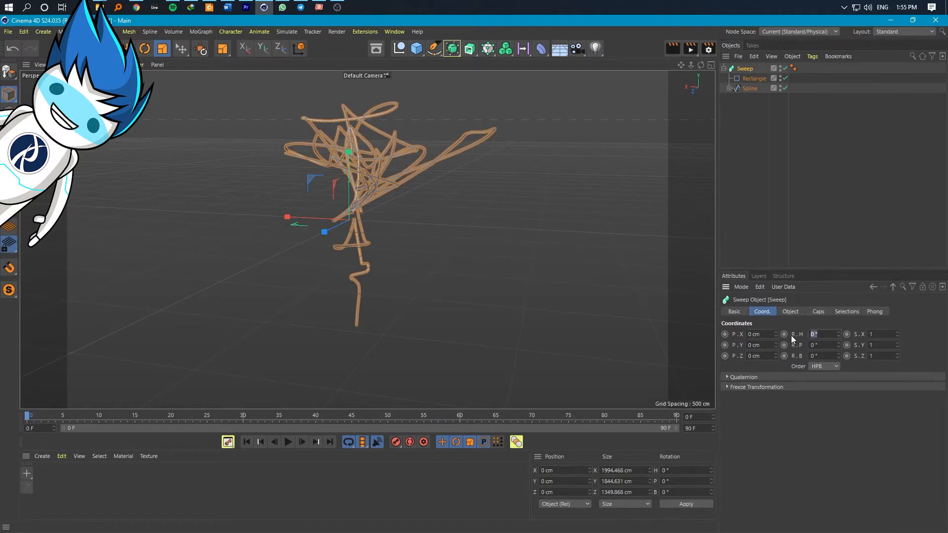
ctrl+click(784, 334)
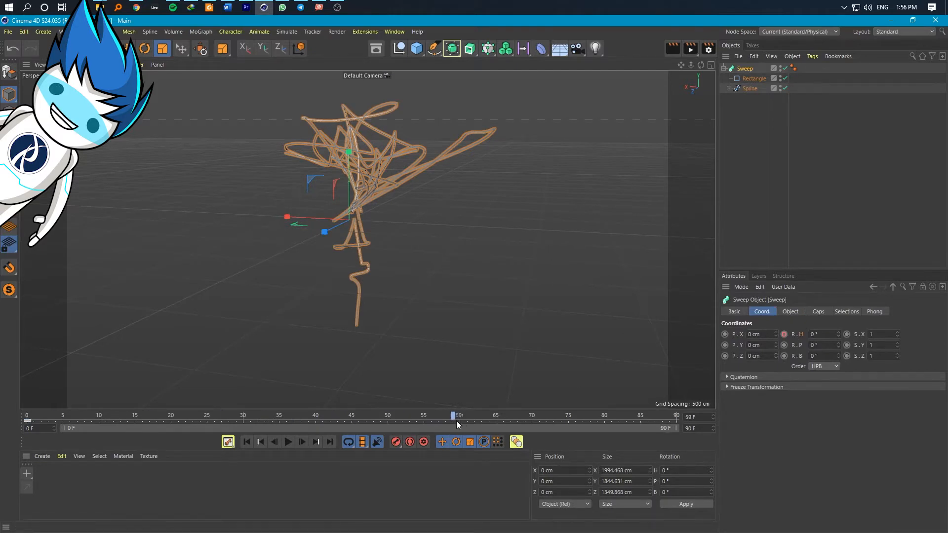
drag(462, 420, 606, 405)
- Extend the animation length to 900 frames and scrub through the start of the animation
text(900)
key(Return)
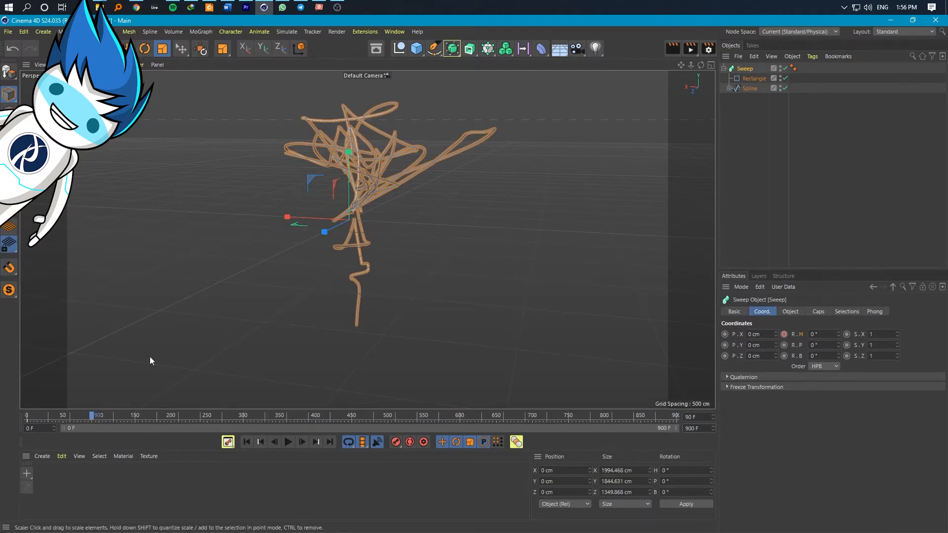
drag(93, 417, 0, 422)
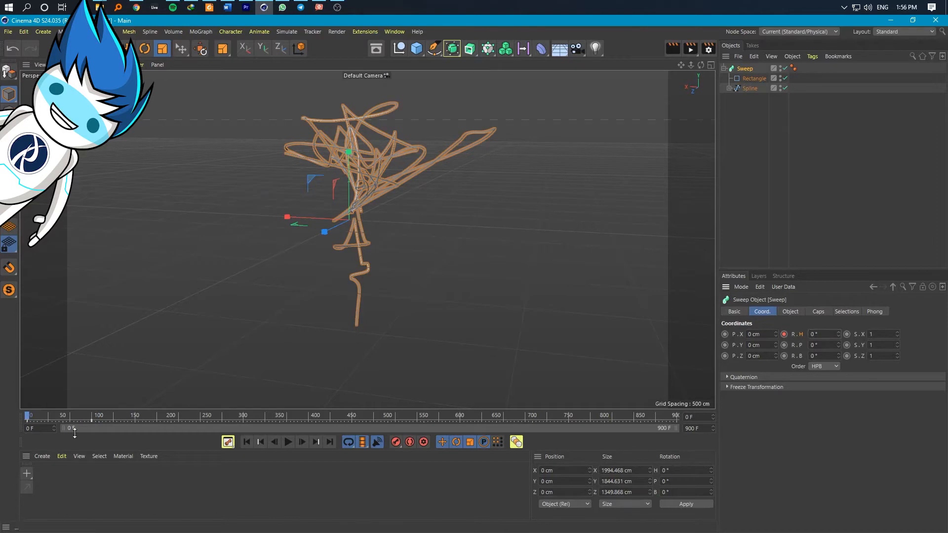
drag(27, 417, 165, 416)
- Switch to the Animate layout and set the Sweep's Rotation . H keys to linear interpolation
click(903, 31)
click(888, 44)
click(4, 391)
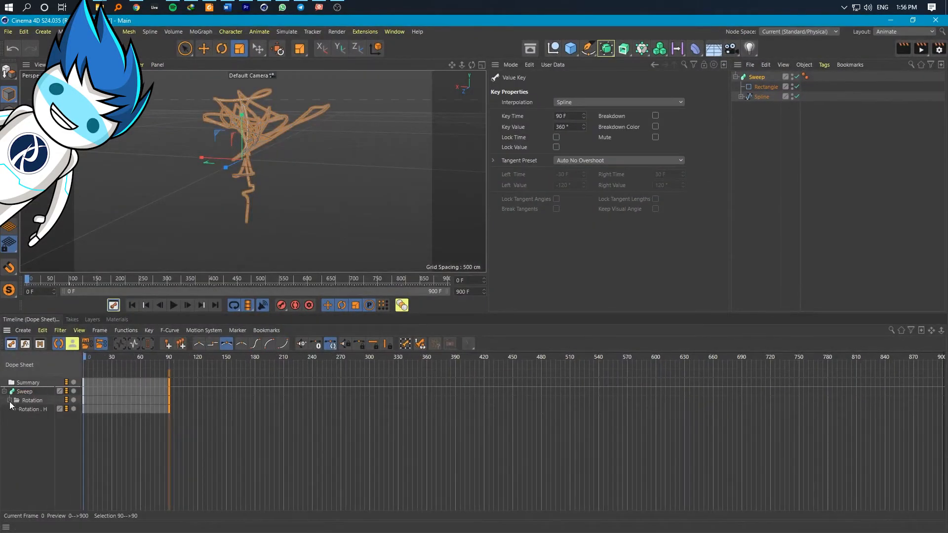
click(15, 408)
click(198, 344)
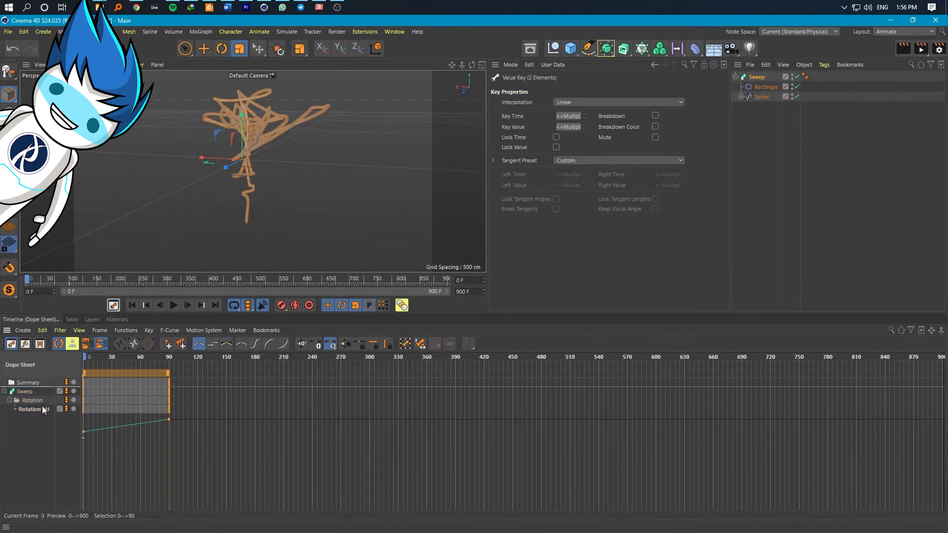
- Set the Rotation . H track to Repeat after its last key, with 10 repetitions
click(43, 406)
click(570, 156)
click(569, 171)
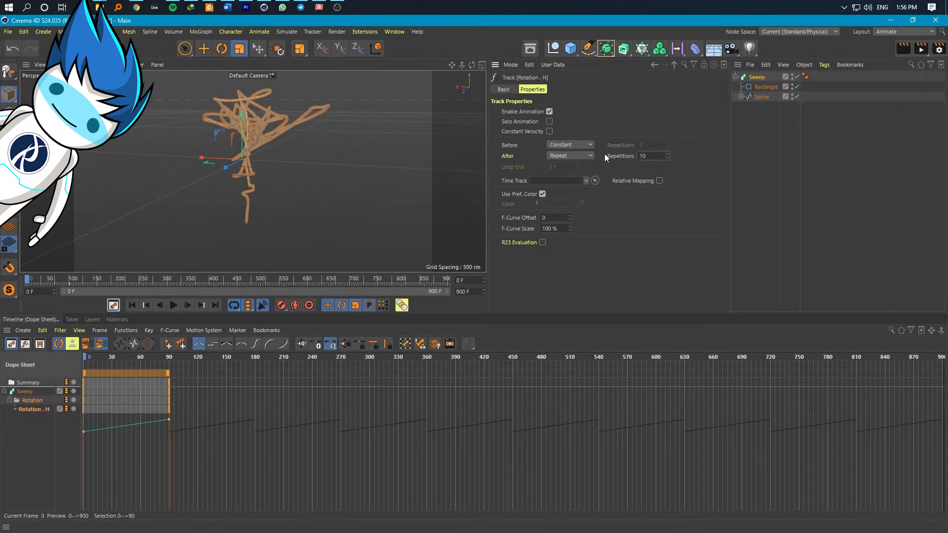
- Play back the repeating rotation, return to the first frame and look at the sculpture closer up
key(F8)
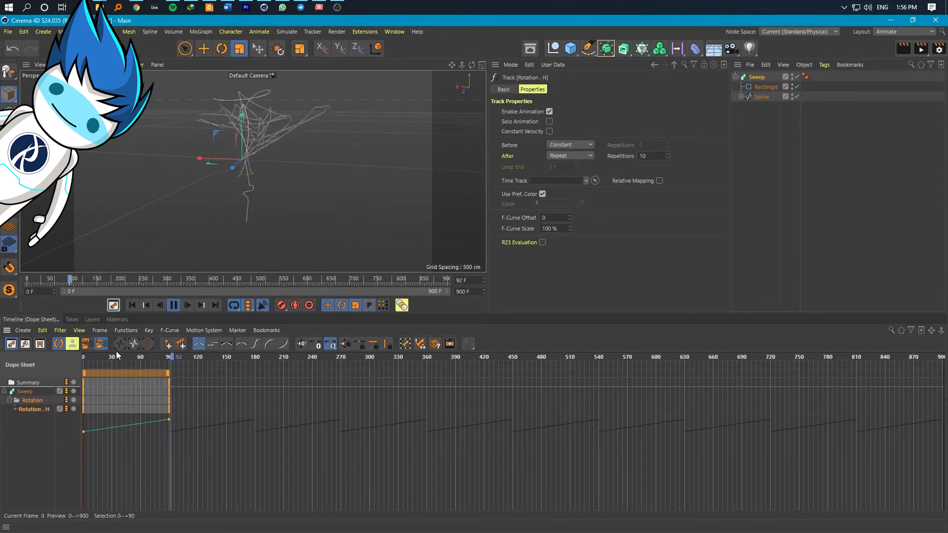
mouse_move(171, 375)
mouse_down()
mouse_move(183, 385)
mouse_move(169, 383)
mouse_up()
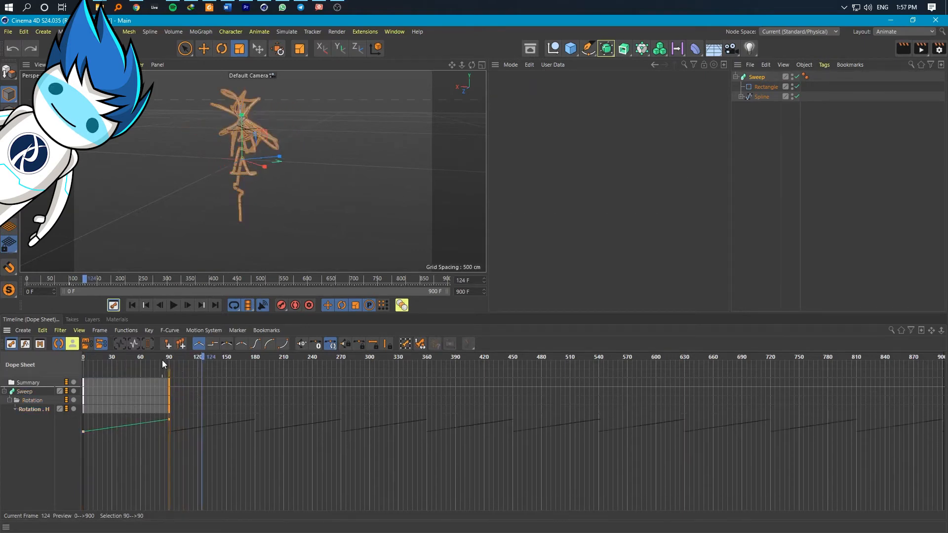
key(shift+f)
key(F8)
key(F8)
key(shift+f)
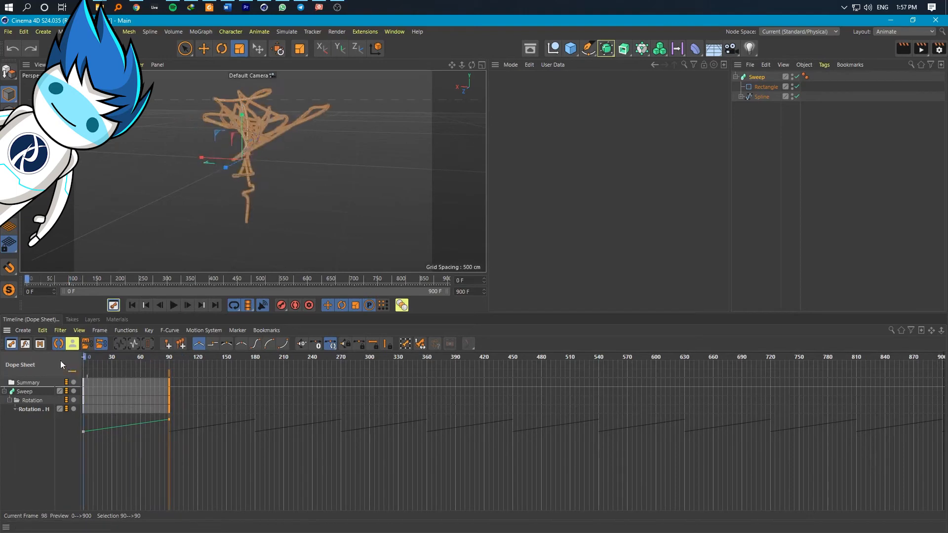
scroll(263, 191, up, 3)
alt+drag(264, 191, 254, 183)
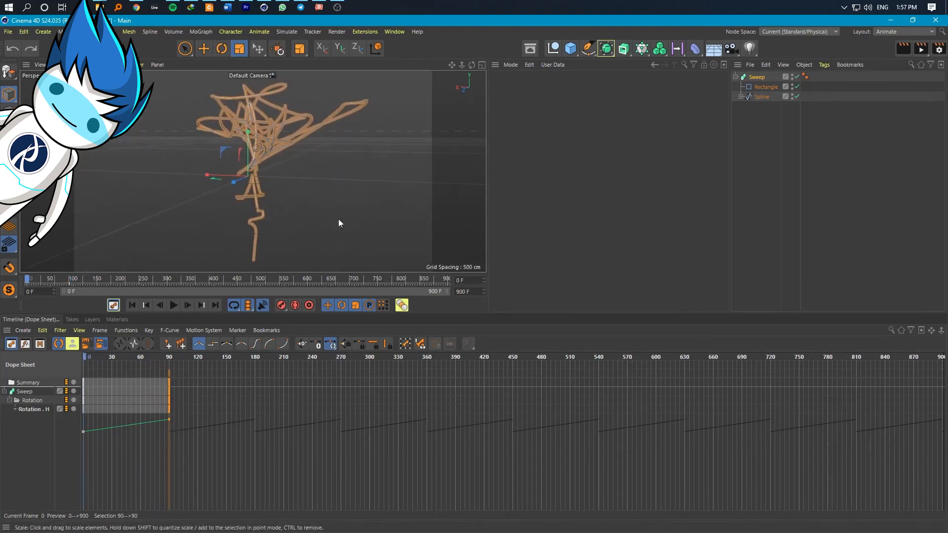
- Set the Sweep object's End Growth to 0% and keyframe it at frame 0
click(813, 132)
click(756, 77)
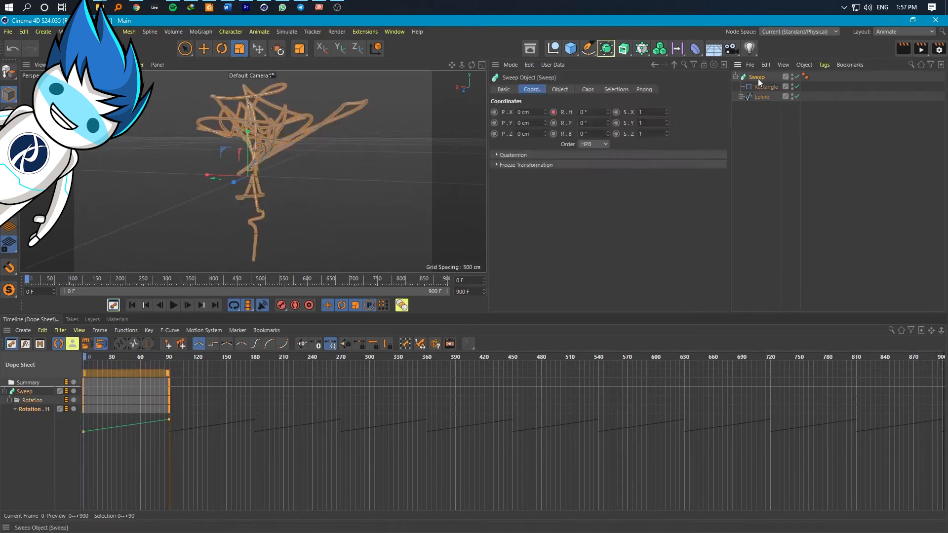
click(559, 89)
drag(587, 153, 502, 156)
text(00)
key(Return)
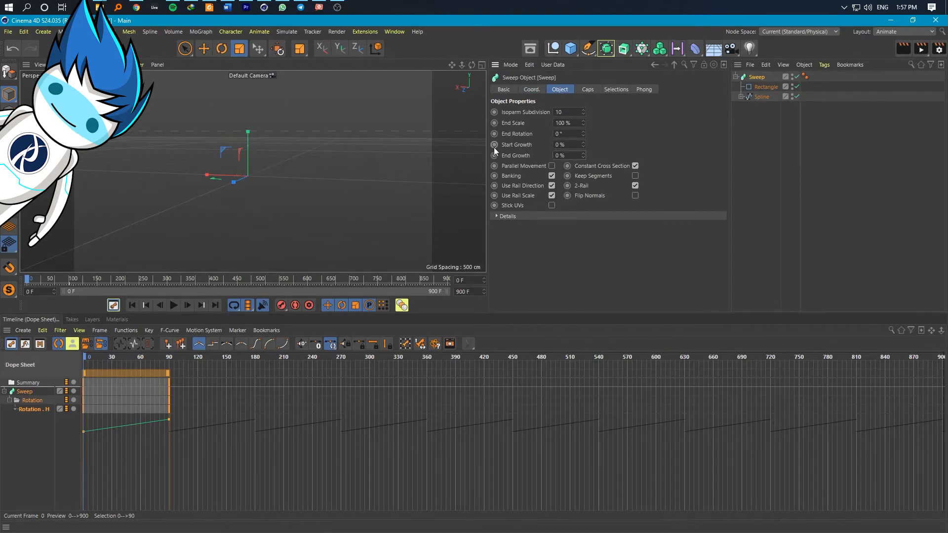
click(495, 155)
- Keyframe the Sweep's End Growth at 100% on frame 180
drag(115, 360, 254, 361)
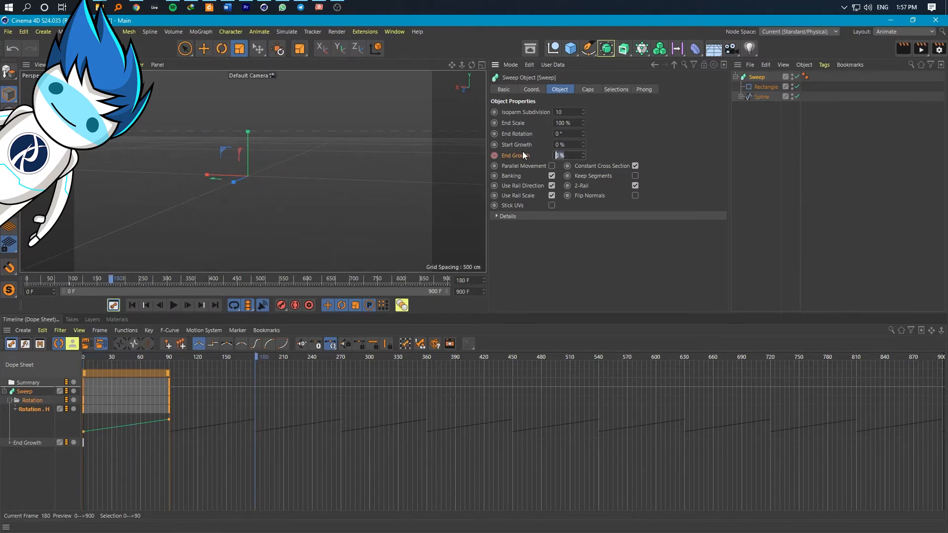
text(100)
key(Return)
click(494, 155)
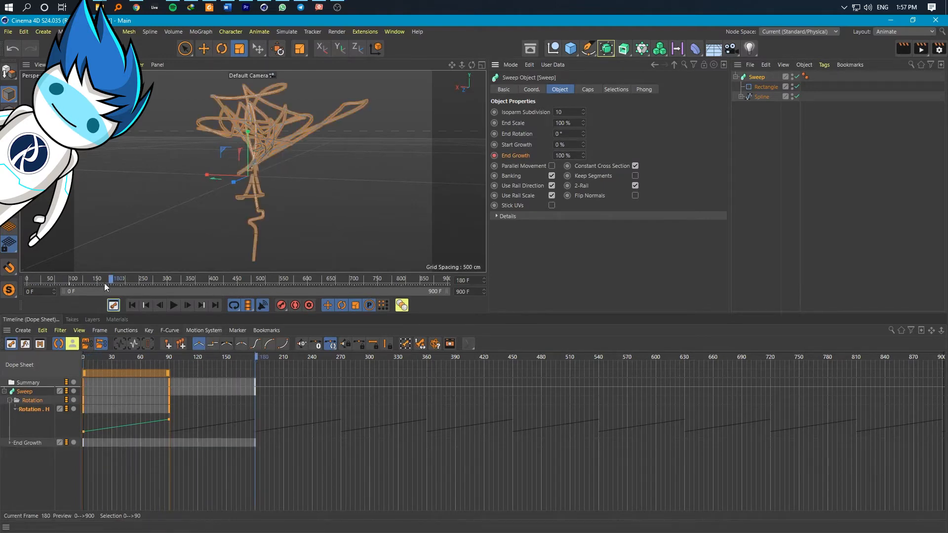
- Play the growth animation from frame 0 to check how the lines draw on
drag(105, 283, 27, 282)
click(174, 306)
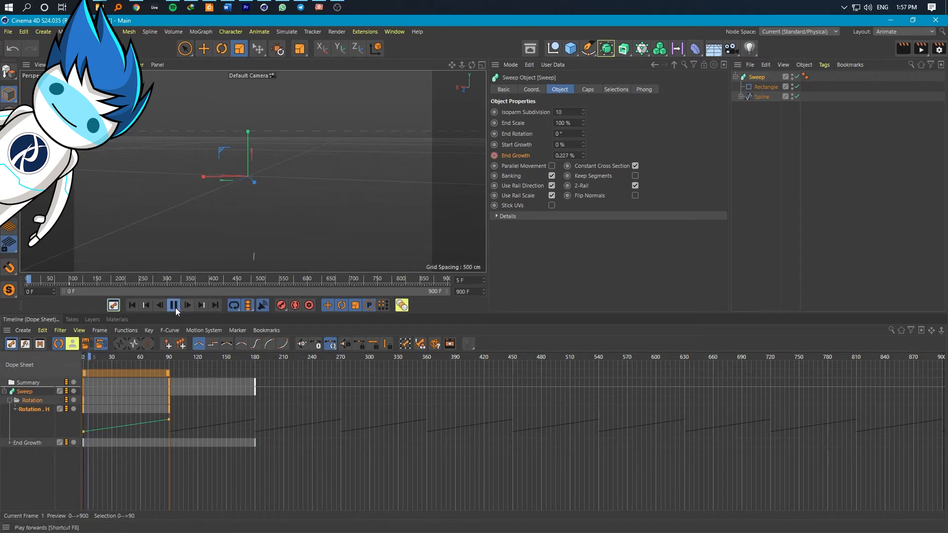
click(176, 306)
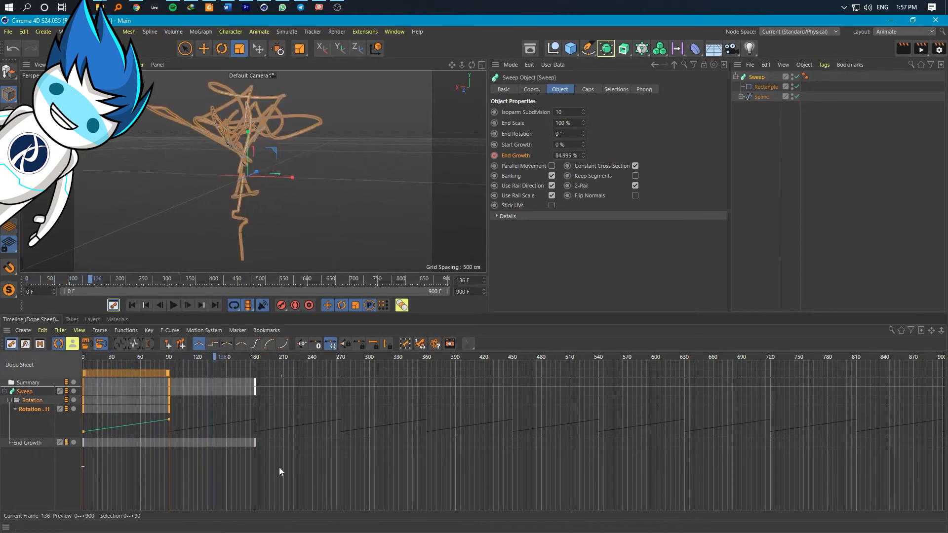
- Move the last End Growth key to frame 270 and give the track linear interpolation
drag(255, 383, 340, 377)
click(10, 443)
drag(248, 462, 371, 498)
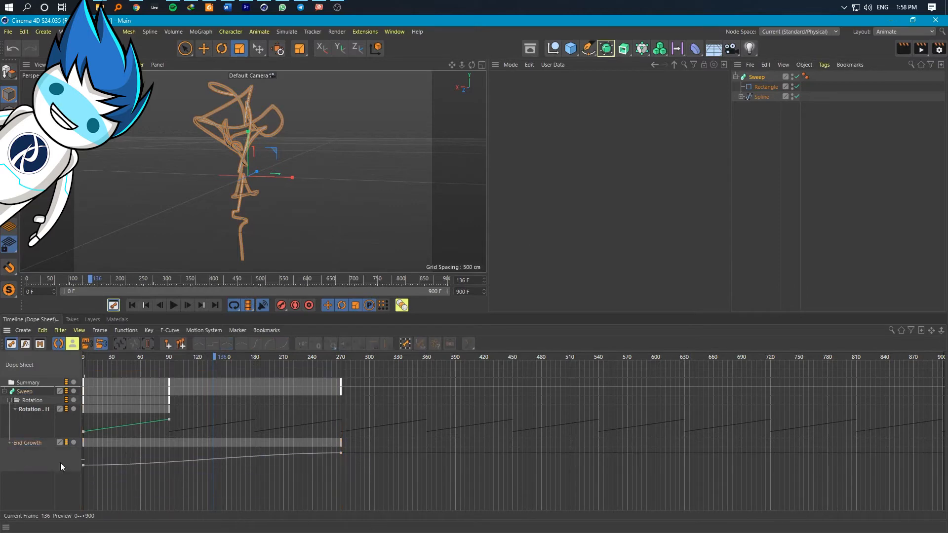
click(60, 464)
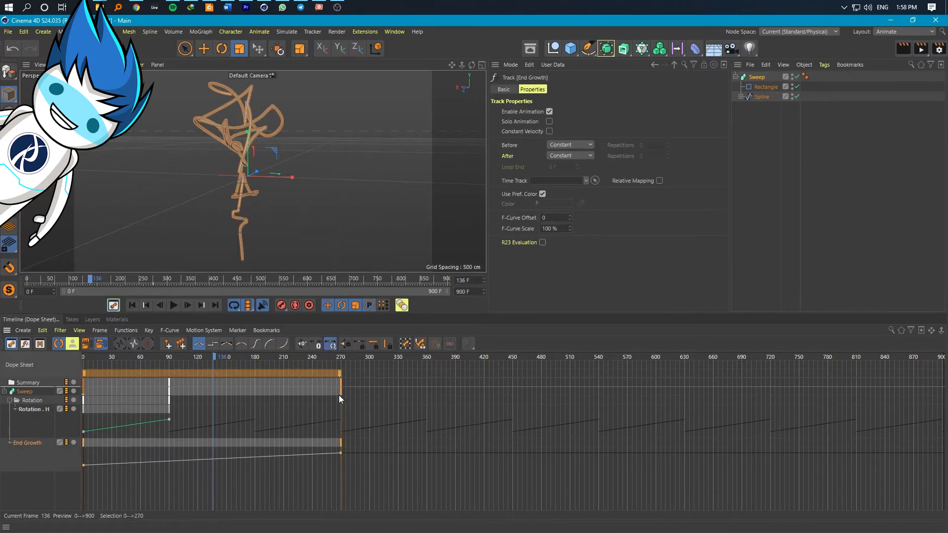
- Retime the last Rotation . H key to frame 180 and the last End Growth key to frame 540, and play the animation
click(340, 441)
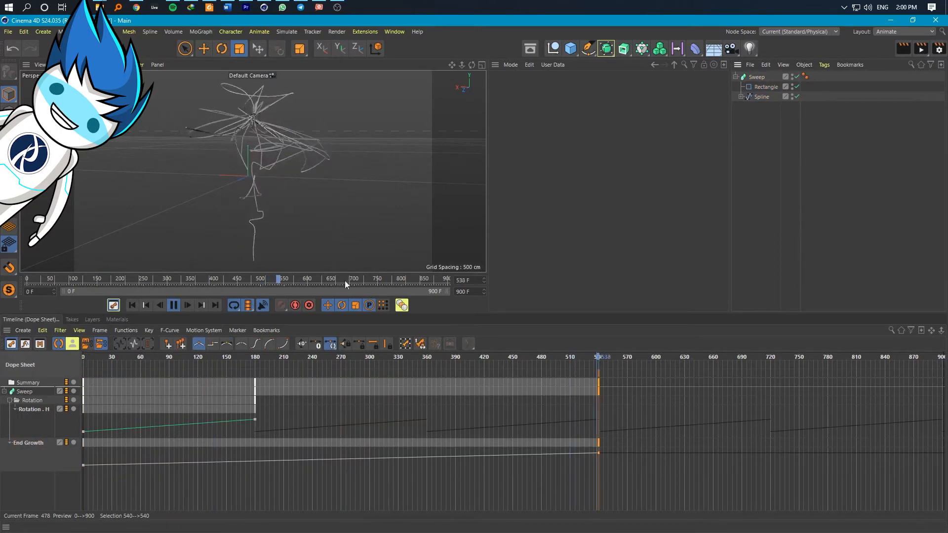
drag(555, 357, 129, 349)
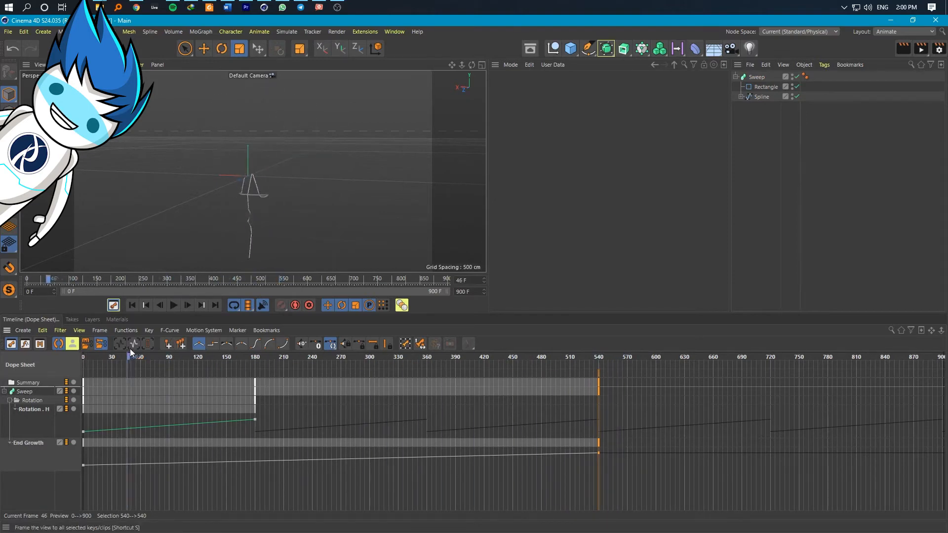
key(F8)
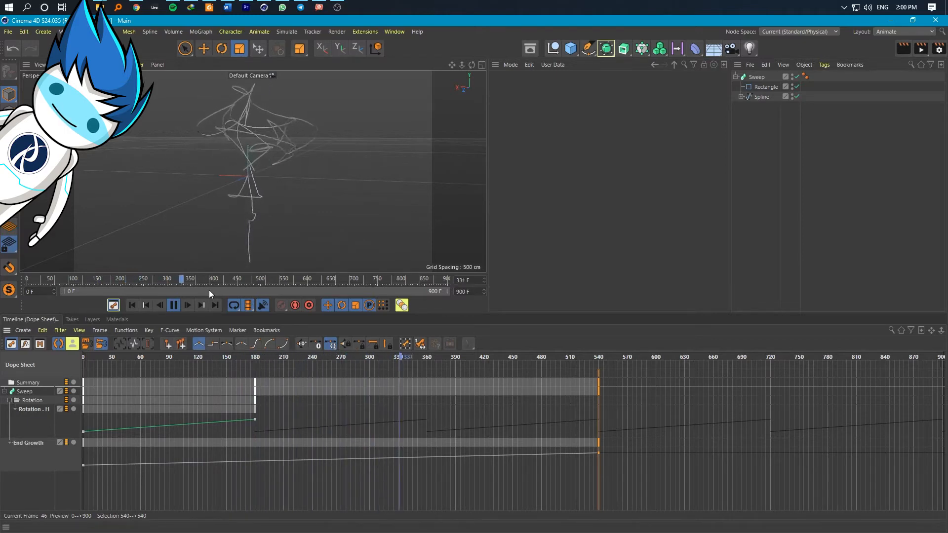
key(space)
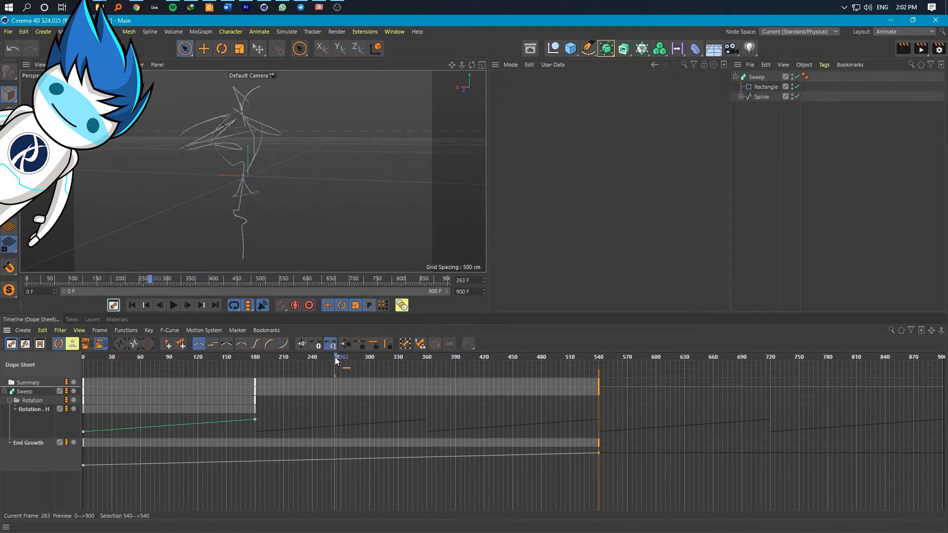
- Create a new material with Luminance enabled and both Color and Reflectance disabled
click(117, 319)
double_click(28, 348)
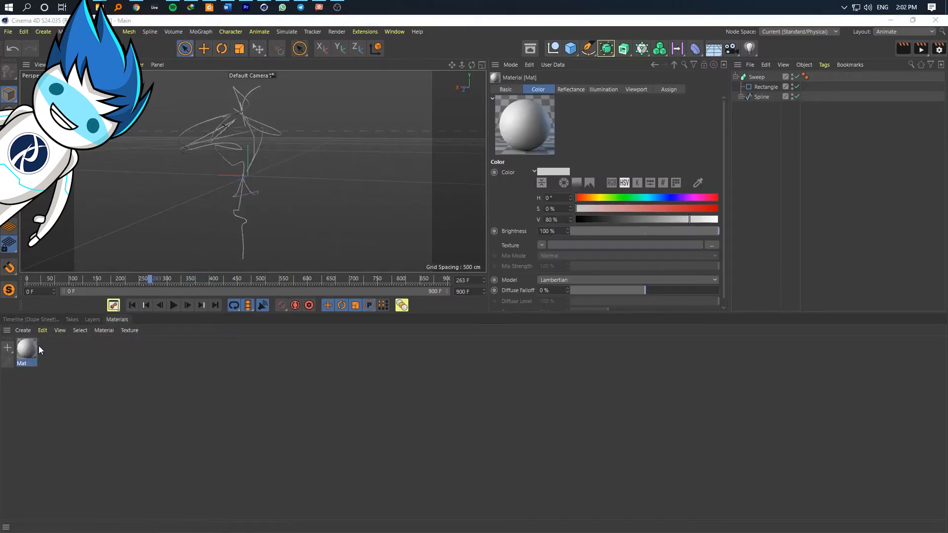
double_click(29, 349)
click(78, 317)
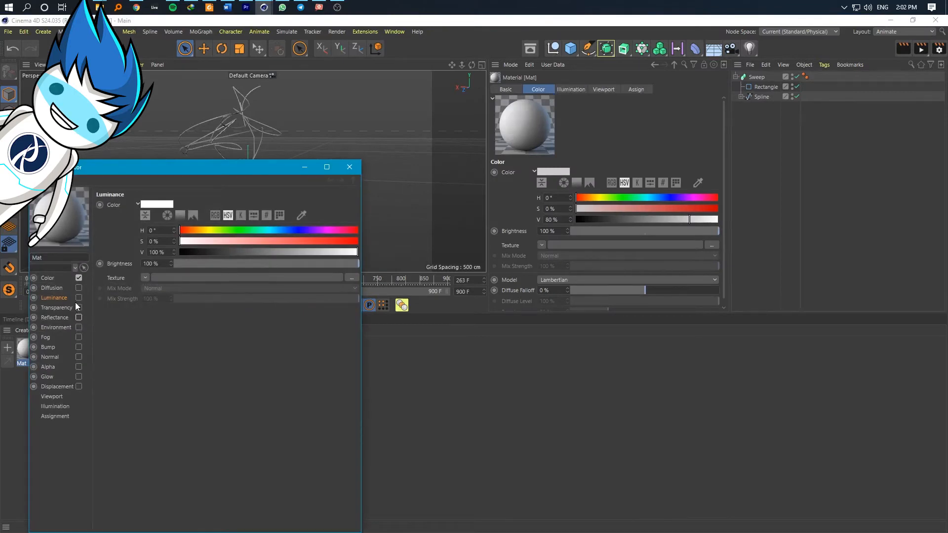
click(78, 298)
click(78, 278)
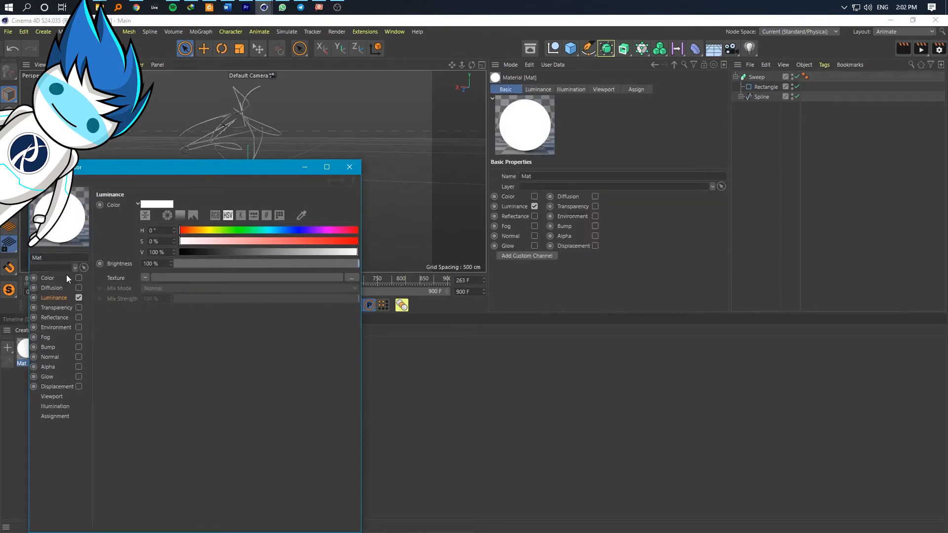
click(350, 168)
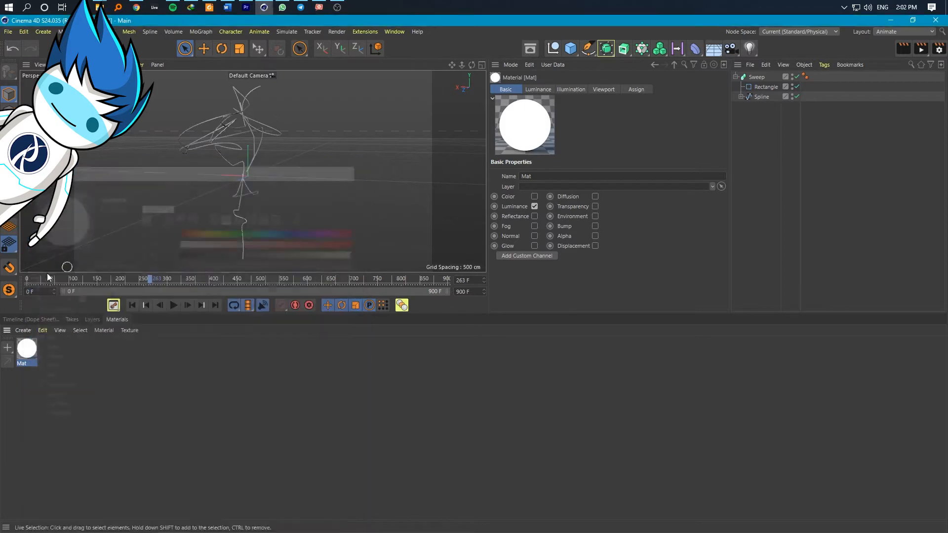
- Apply the luminous material to the Sweep object and return the animation to frame 0
drag(724, 75, 770, 78)
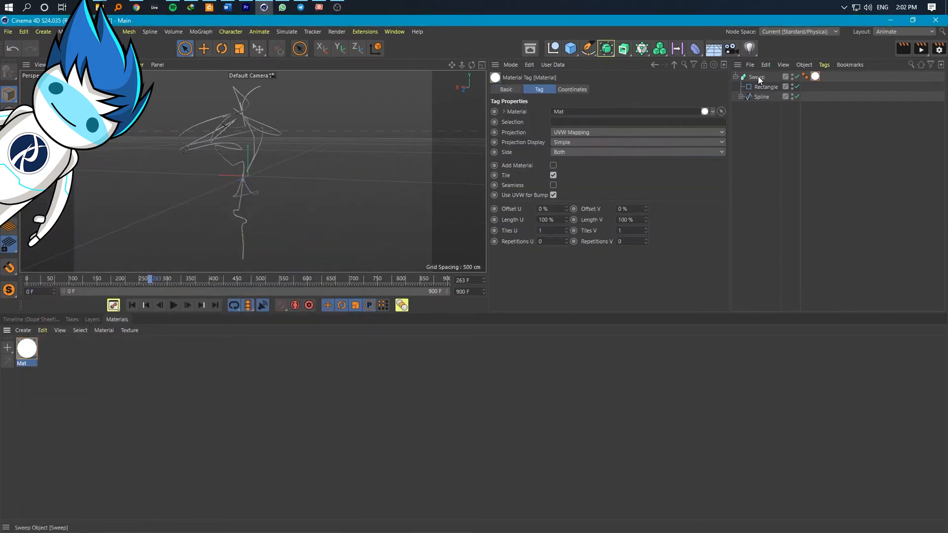
drag(148, 281, 24, 300)
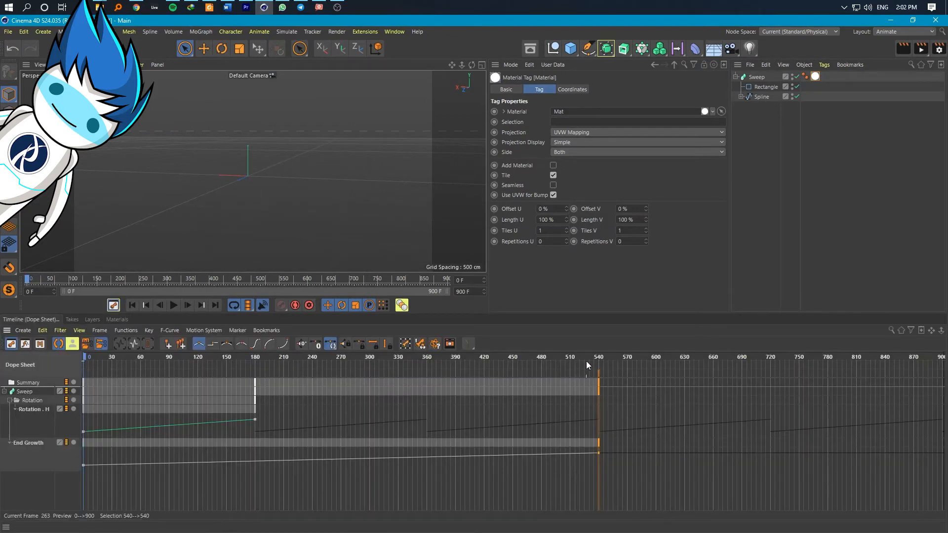
mouse_move(181, 365)
mouse_down()
mouse_move(615, 387)
mouse_move(2, 359)
mouse_up()
- Set the render output frame range from 0 to 540
key(ctrl+b)
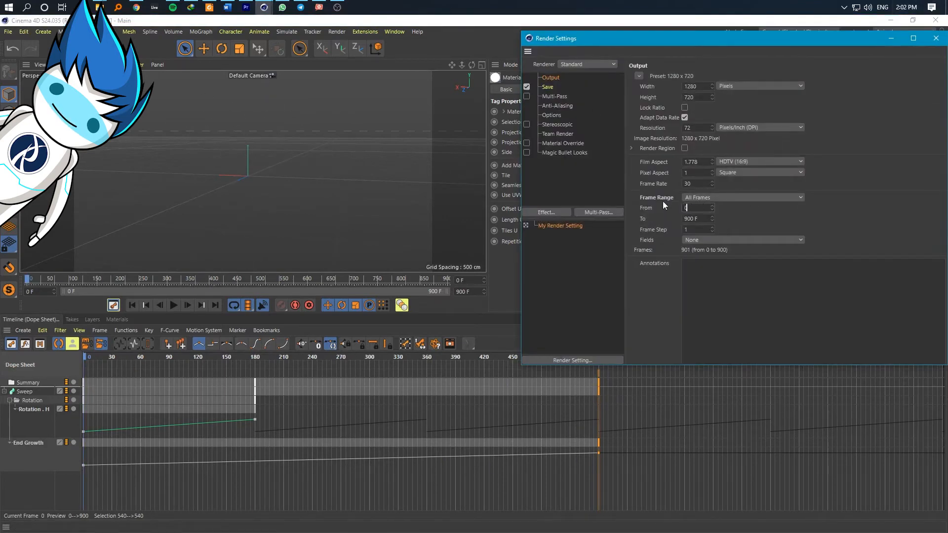
key(Tab)
text(540)
key(Return)
- Set the render to save as PNG at 16 Bit/Channel with the alpha channel included
click(546, 86)
click(711, 106)
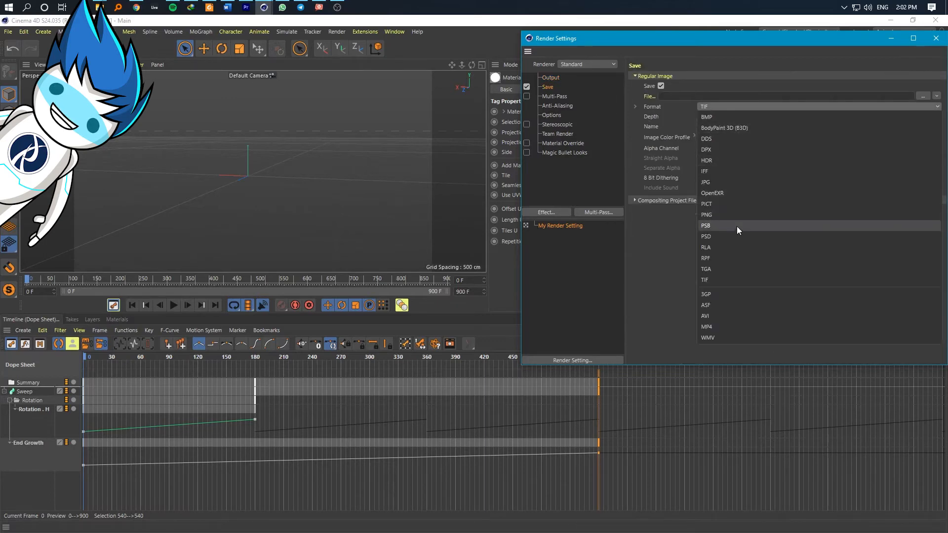
click(723, 215)
click(718, 114)
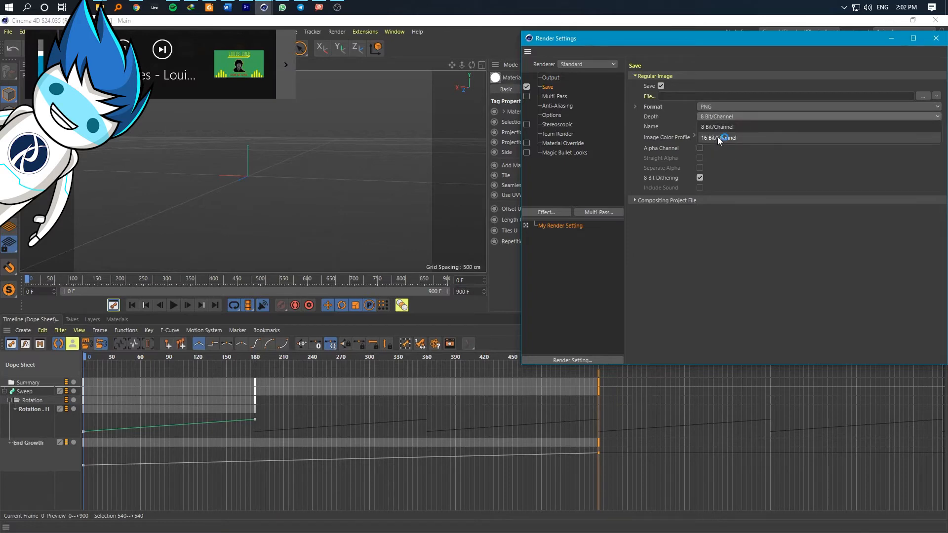
click(718, 137)
click(699, 148)
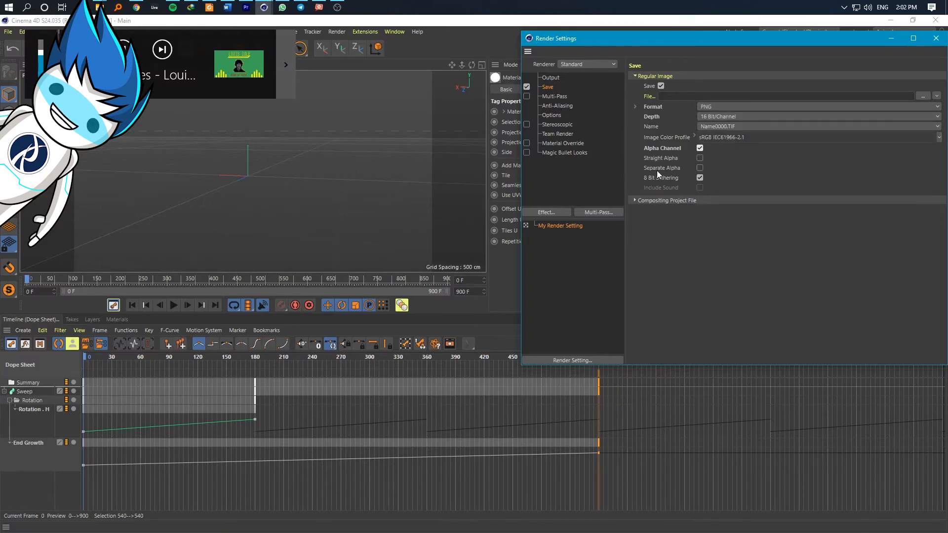
- For the render output location, create a folder named 22 inside Porter Robinson Nurture 3D Scribbles and open it
click(923, 96)
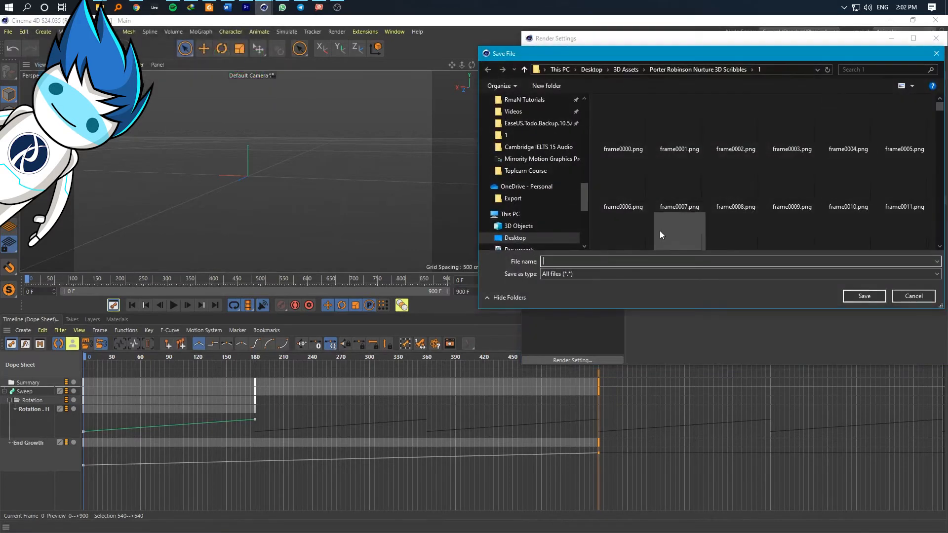
click(714, 70)
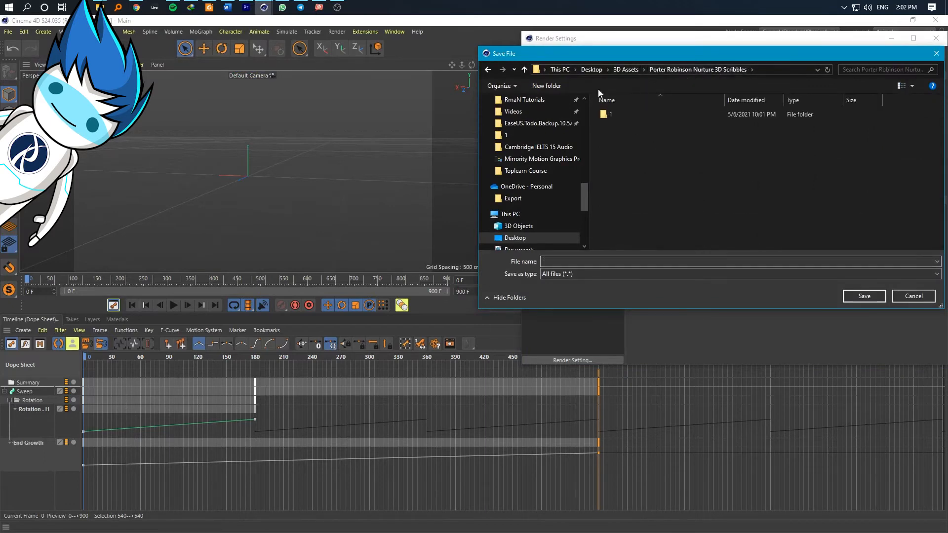
click(566, 88)
text(22)
key(Return)
double_click(615, 123)
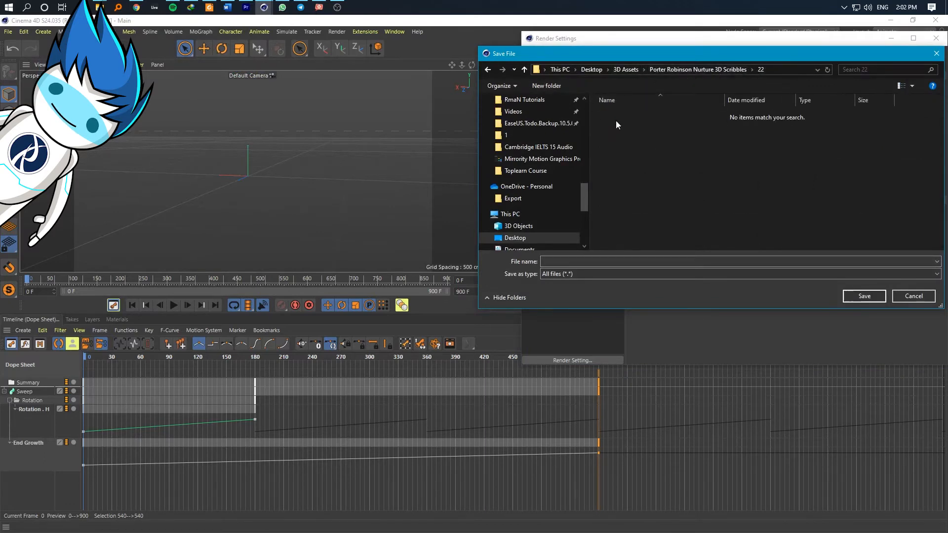
- Go back to the parent folder and rename the new 22 folder to 2
key(BackSpace)
click(617, 125)
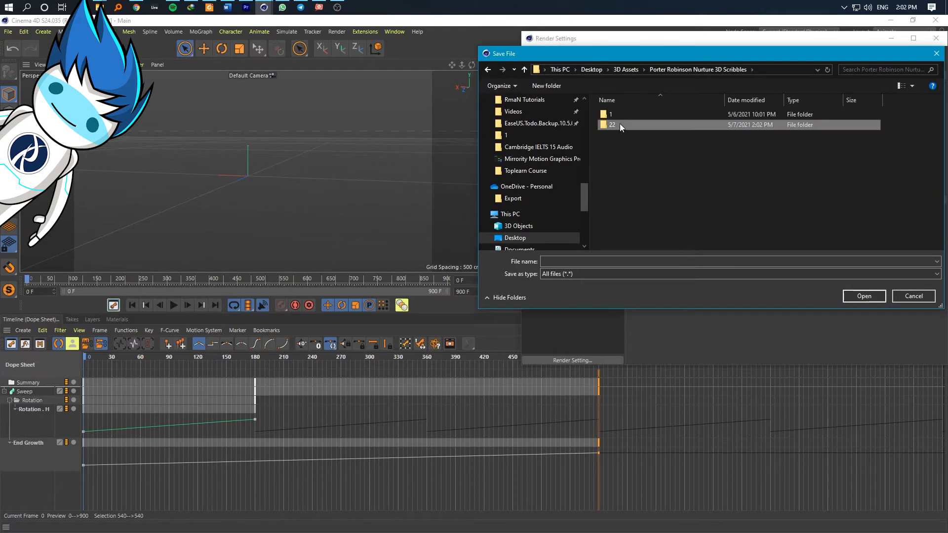
click(620, 125)
key(BackSpace)
text(2)
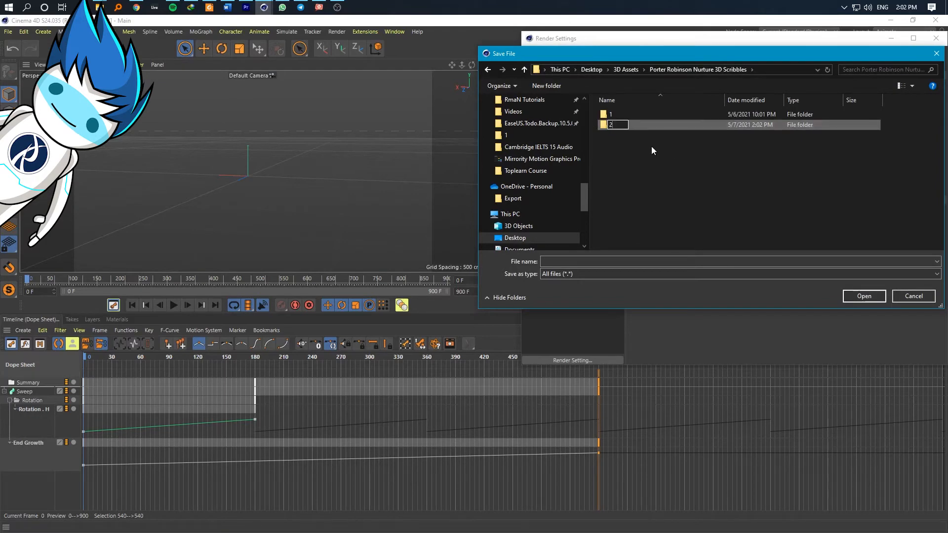
key(Return)
- Set the render output file to be saved in folder 2 under the name frame
double_click(622, 124)
click(636, 261)
text(frame)
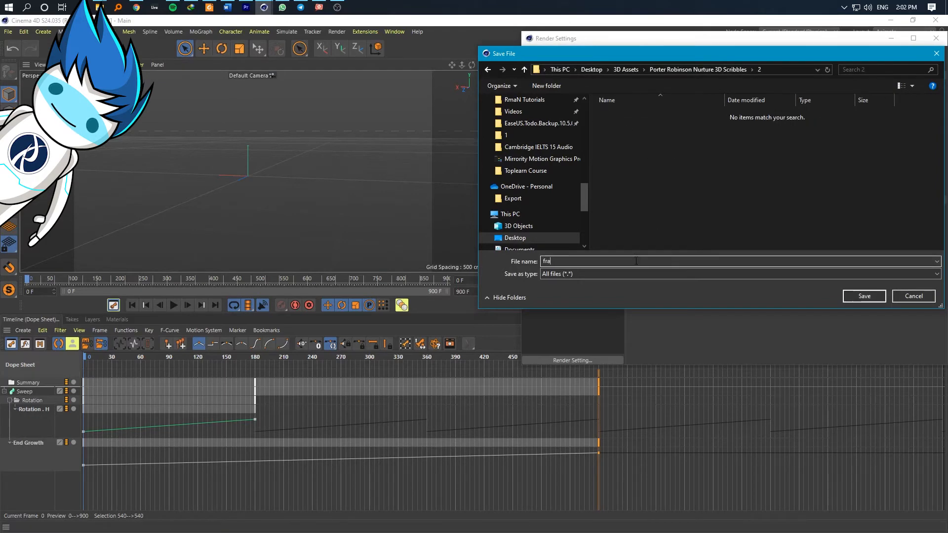
key(Return)
- Close the render settings and render the animation in an enlarged Picture Viewer
drag(706, 42, 383, 144)
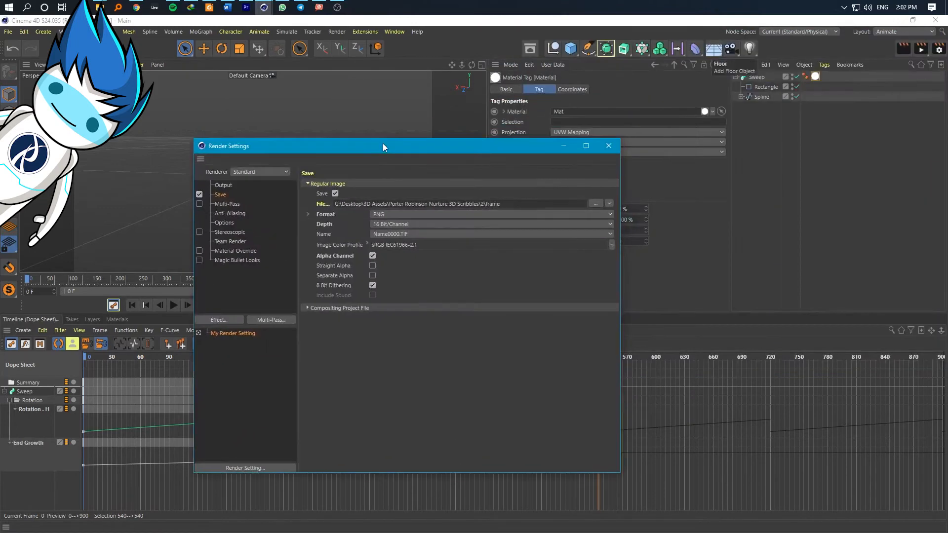
click(611, 150)
click(920, 48)
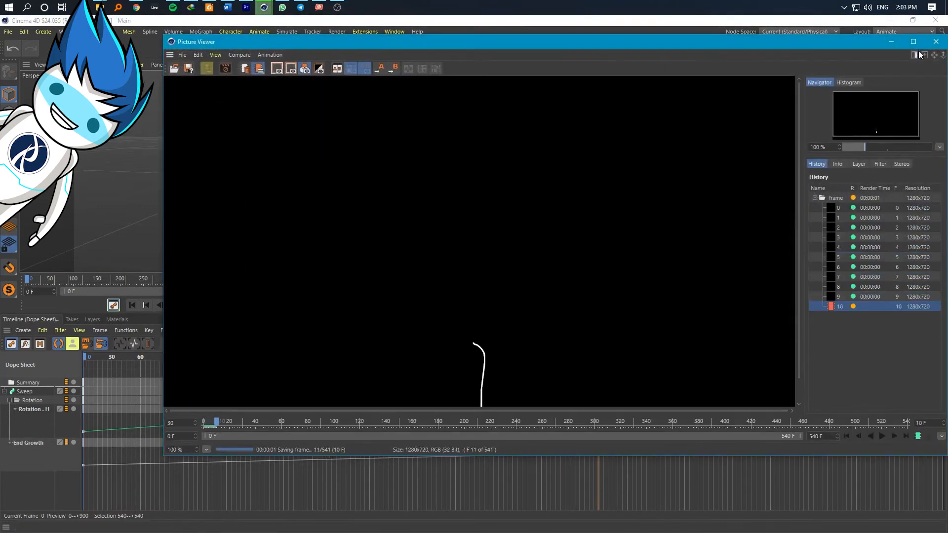
double_click(553, 43)
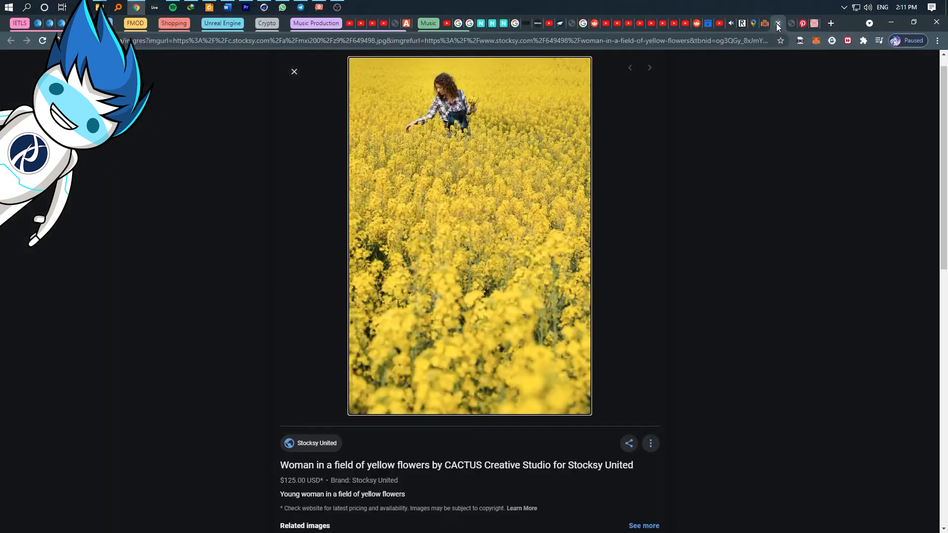
- In the browser, save the yellow flower field photo from Stocksy to the Desktop as Porter Flowerfield and close its page
click(789, 21)
right_click(397, 228)
click(435, 247)
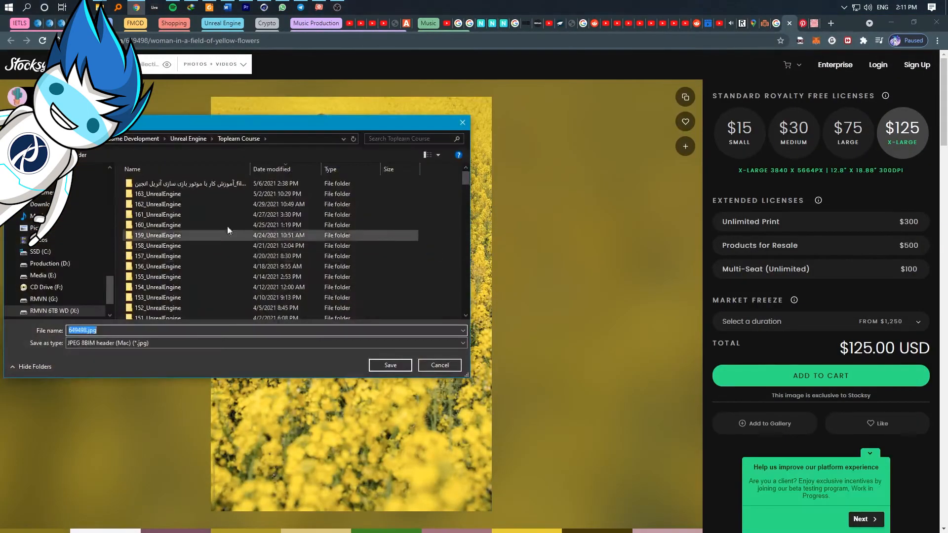
click(89, 181)
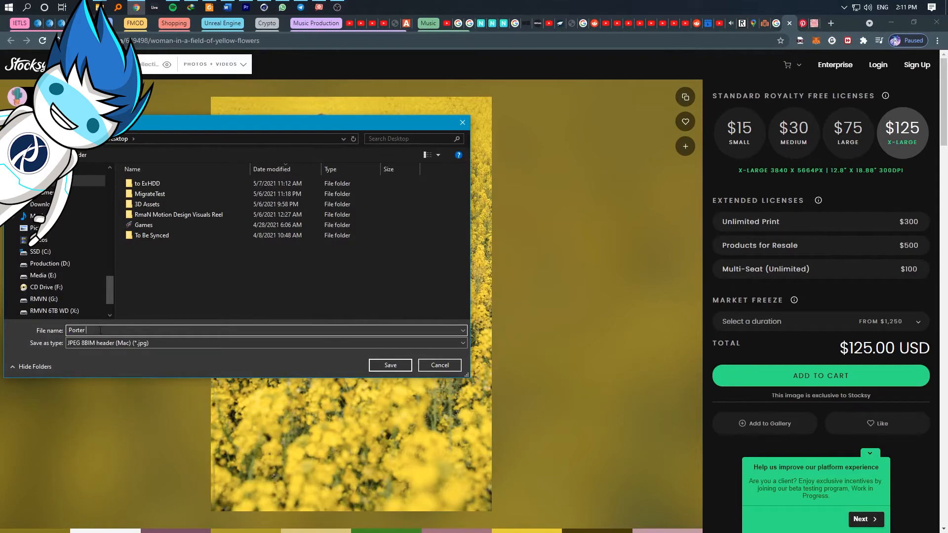
click(101, 330)
text(Porter Flowerfield)
key(Return)
click(788, 23)
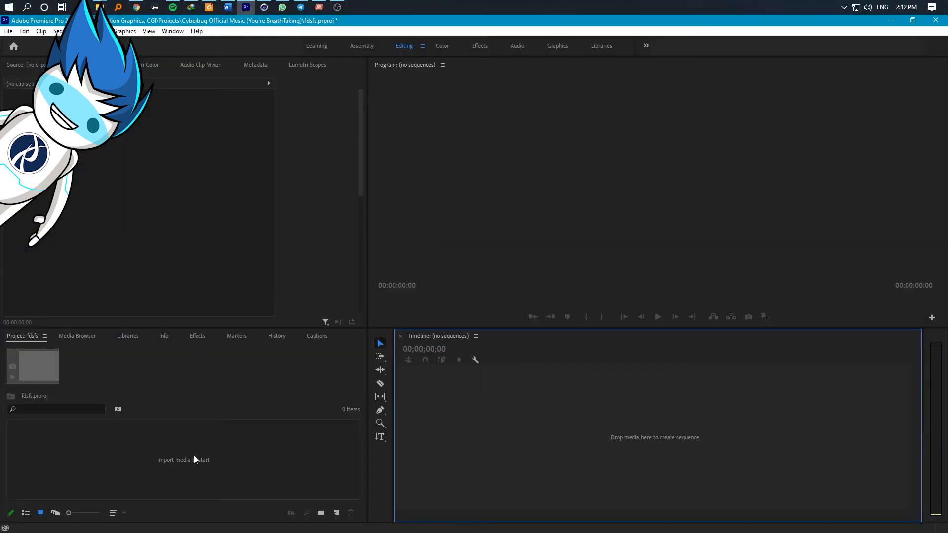
- In Premiere Pro, import the rendered frame0000.png sequence from folder 2 and the downloaded Porter Flowerfield.jpg
double_click(156, 453)
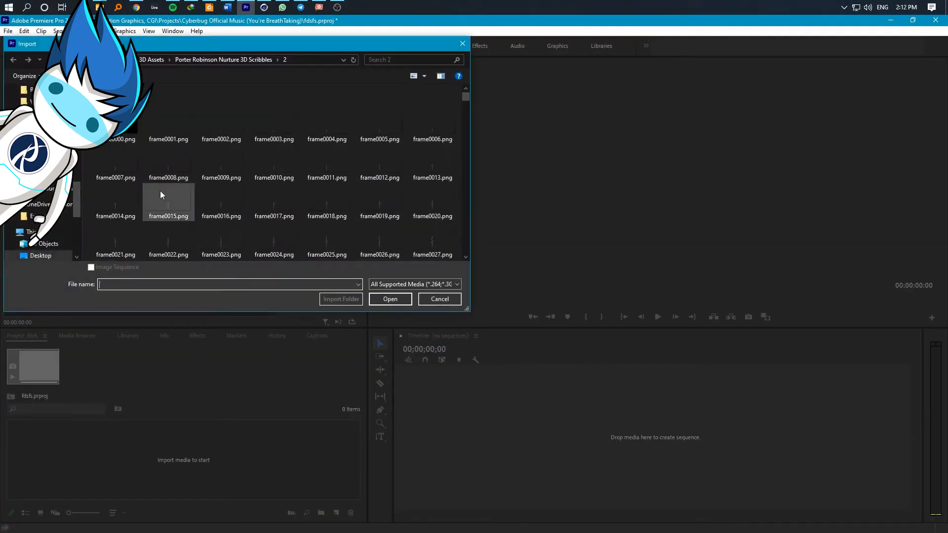
click(391, 300)
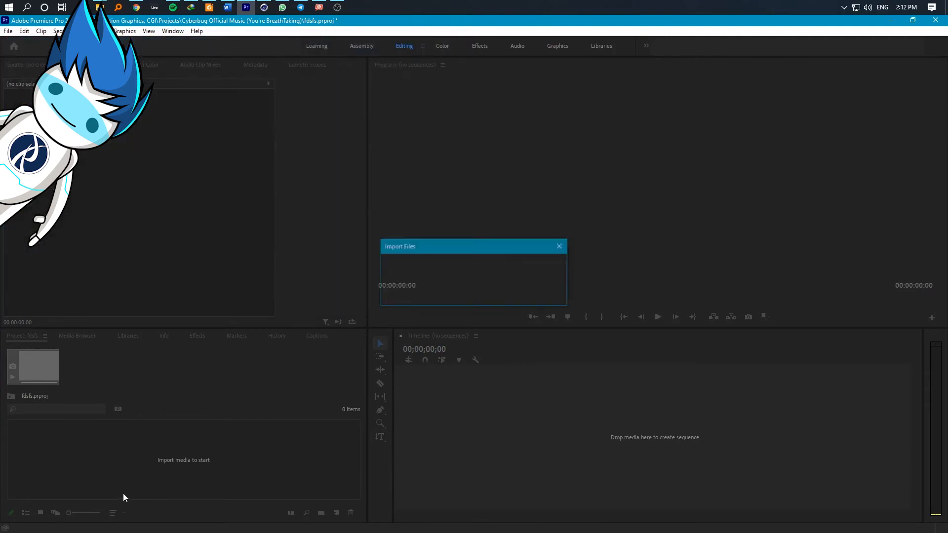
click(136, 6)
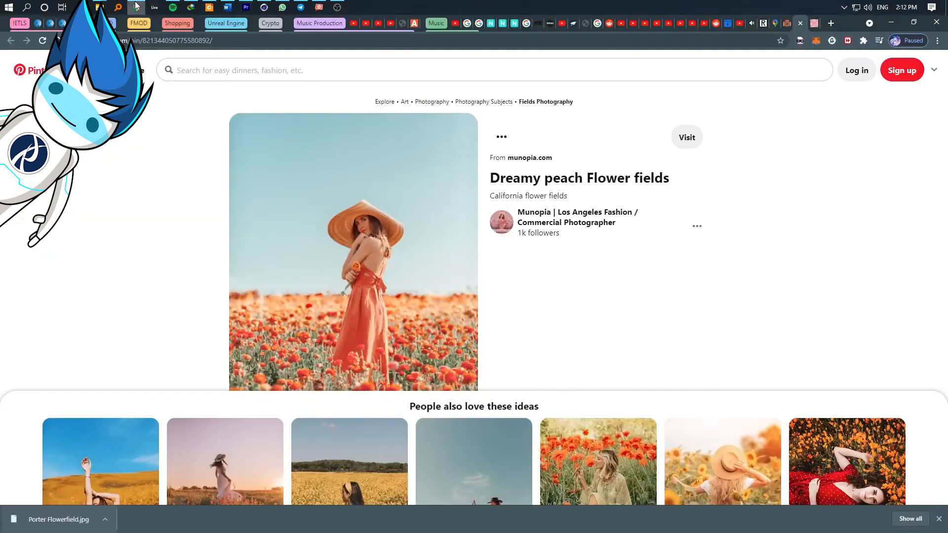
drag(58, 519, 159, 2)
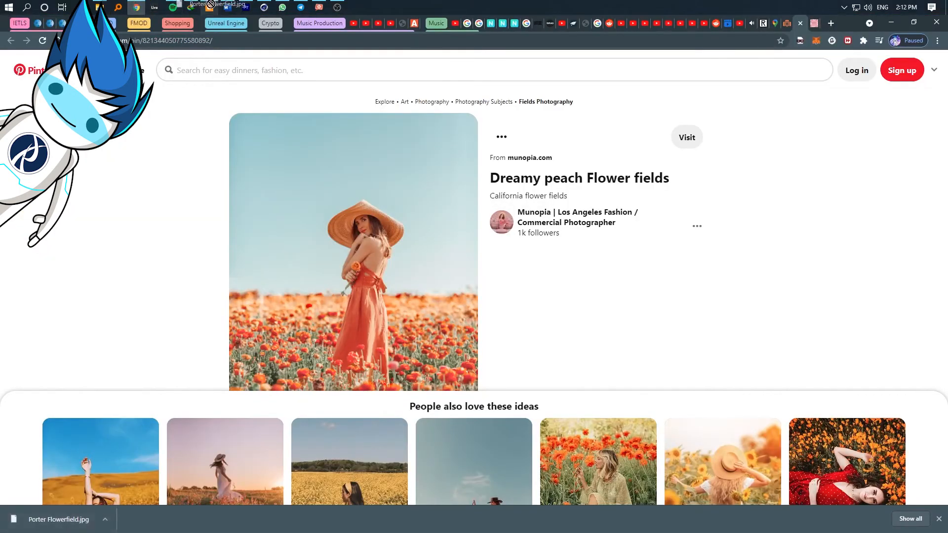
drag(235, 3, 240, 375)
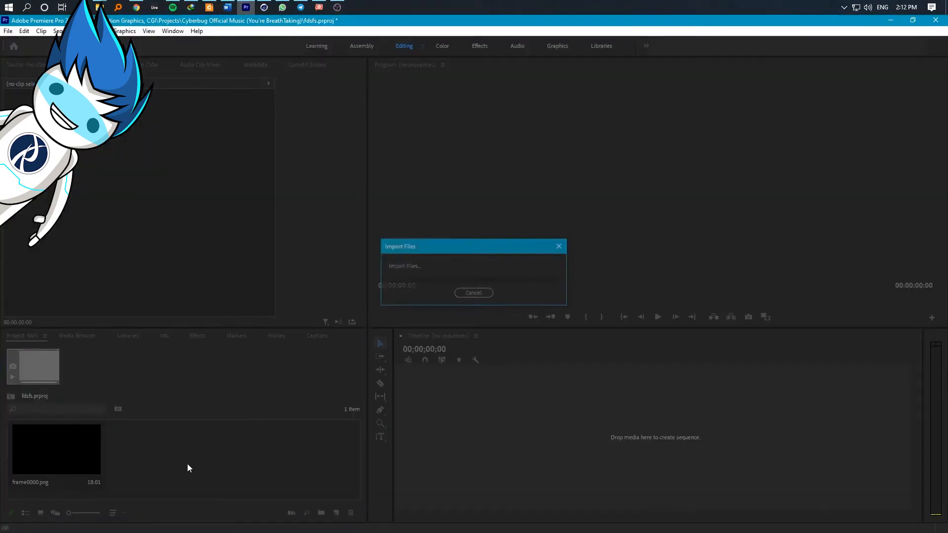
- Create a sequence from frame0000.png, raise that clip to V2 and lay Porter Flowerfield.jpg along its full length on V1
drag(56, 449, 336, 516)
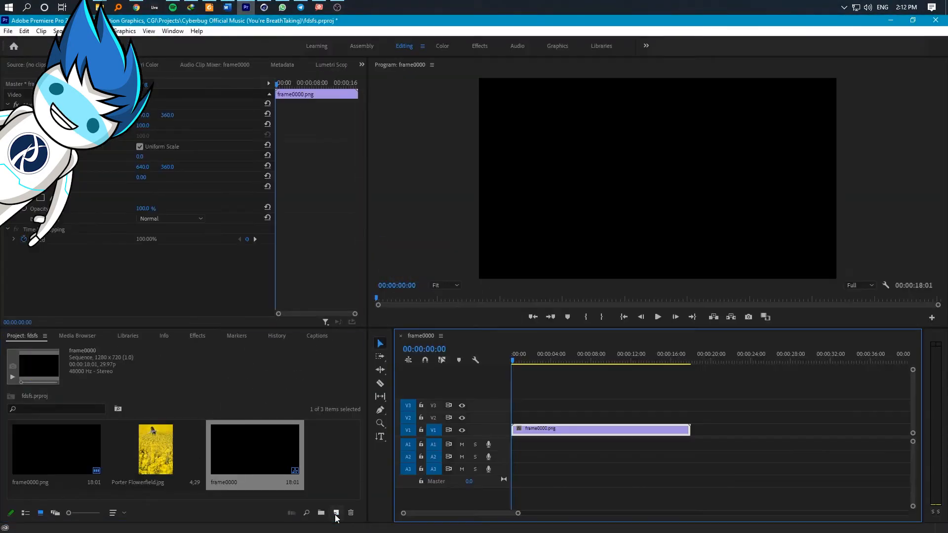
drag(556, 357, 607, 357)
drag(534, 426, 534, 419)
drag(155, 449, 690, 429)
- Scale the flower field image to 72 and position it over the right half of the video frame
drag(142, 124, 130, 125)
mouse_move(143, 114)
mouse_down()
mouse_move(178, 114)
mouse_move(141, 125)
mouse_up()
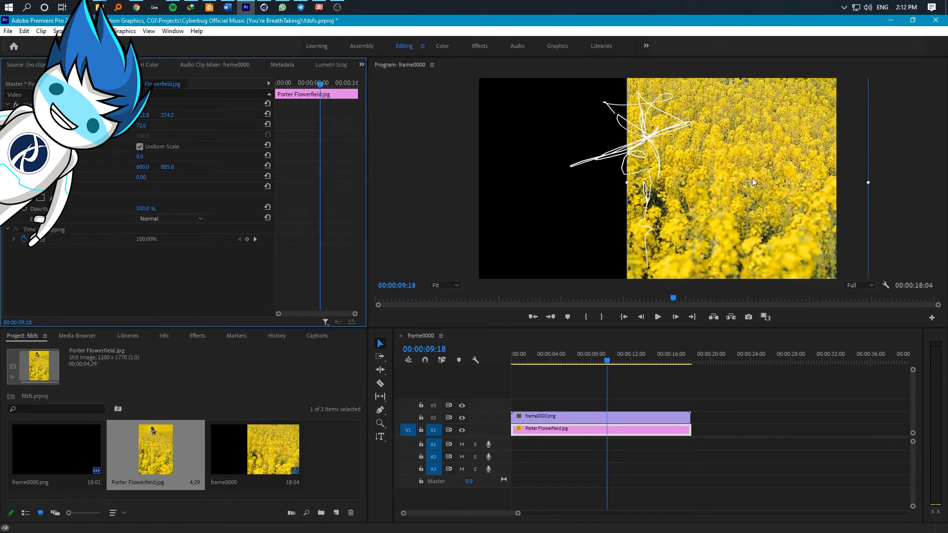
drag(752, 182, 814, 189)
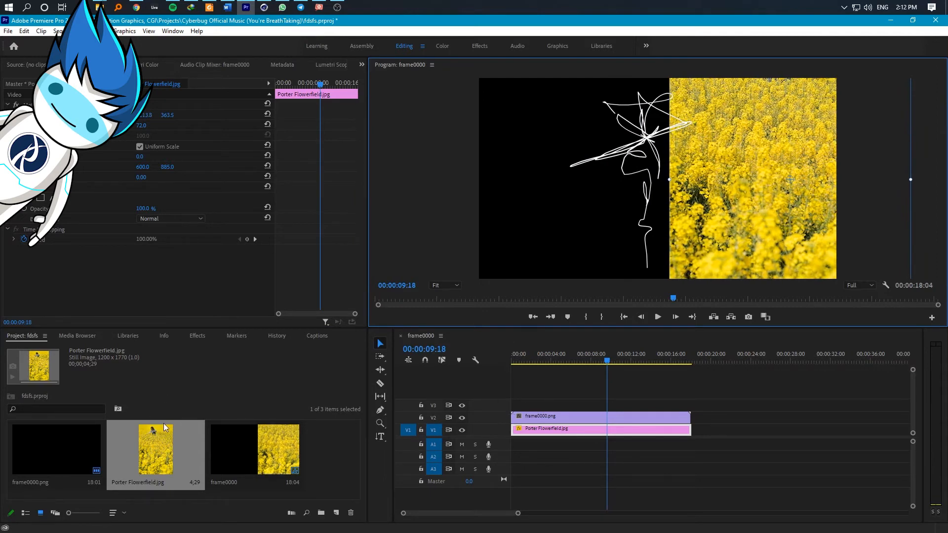
- Return the playhead to the start of the sequence and activate the horizontal Type Tool
drag(596, 359, 505, 364)
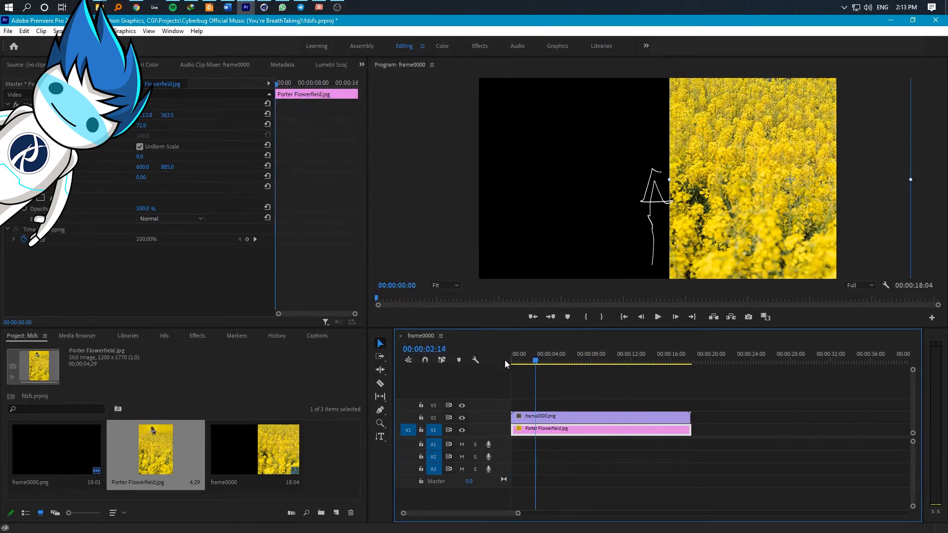
click(380, 437)
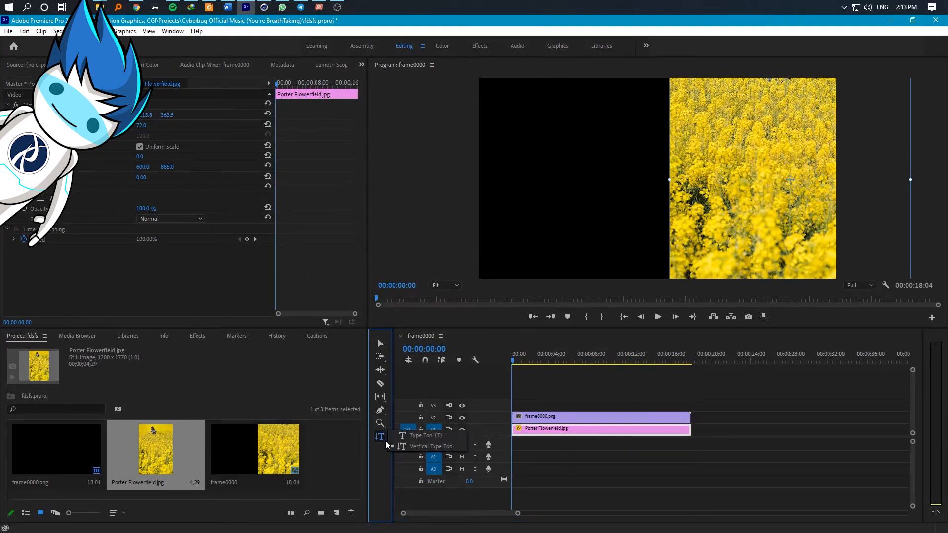
click(496, 119)
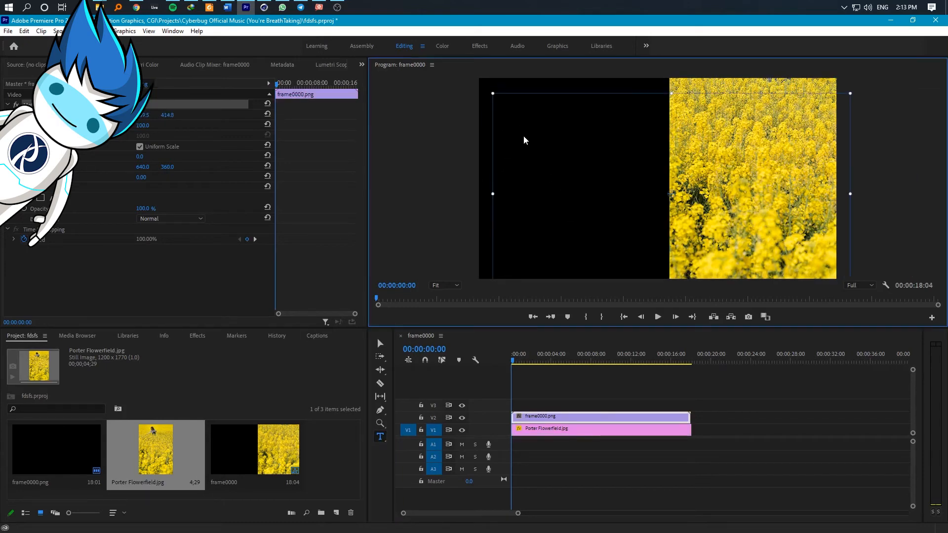
drag(524, 136, 522, 129)
key(ctrl+z)
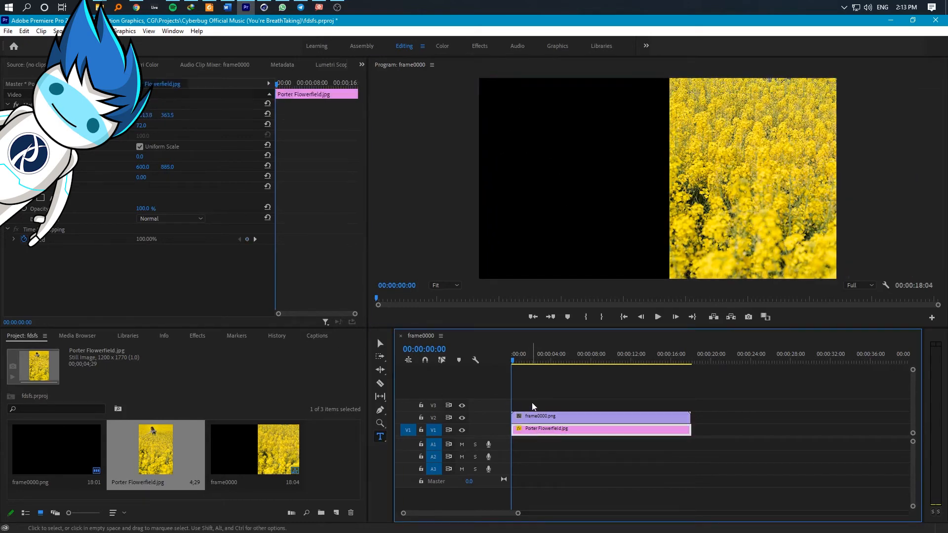
- Draw a text box over the black half of the frame and enter "EVERYTHING WE NEED IS ALREADY HERE"
click(531, 404)
drag(484, 97, 658, 235)
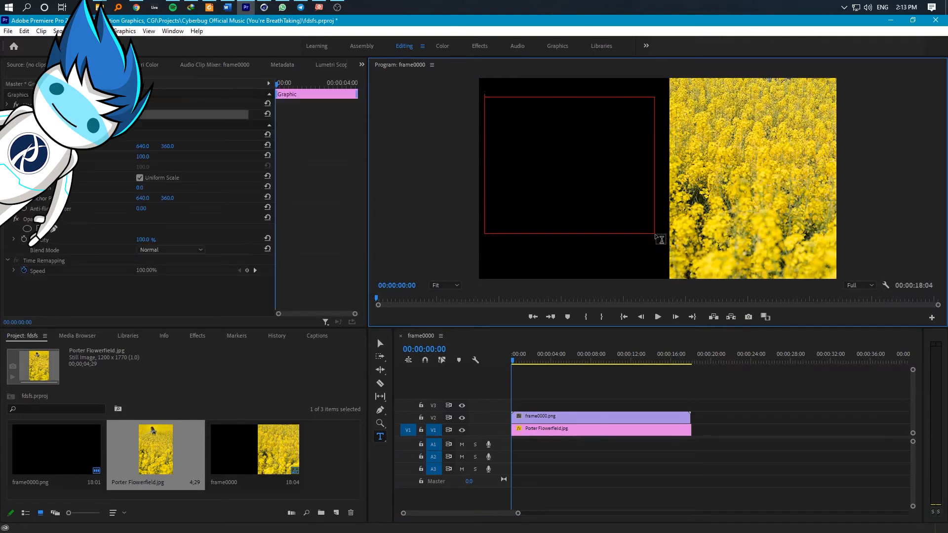
text(EVERYTHING )
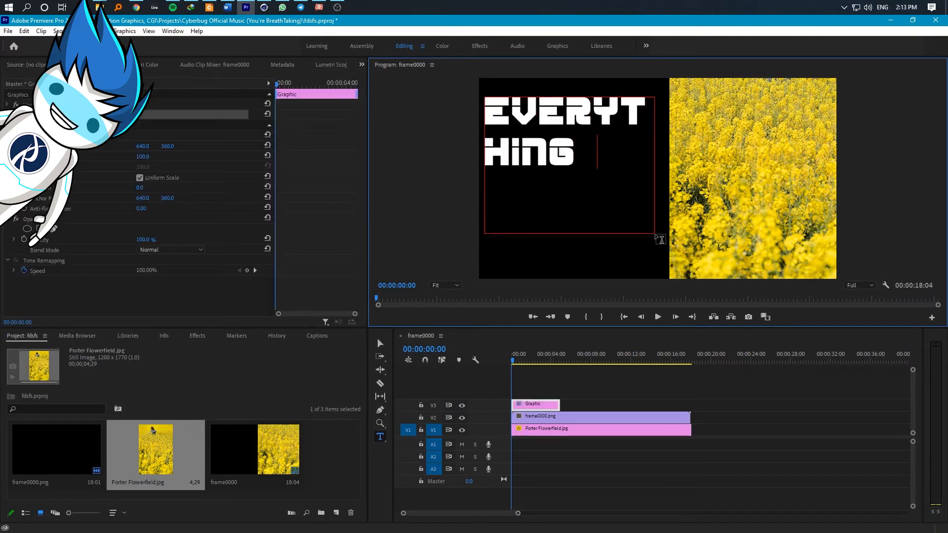
text(WE NEED IS)
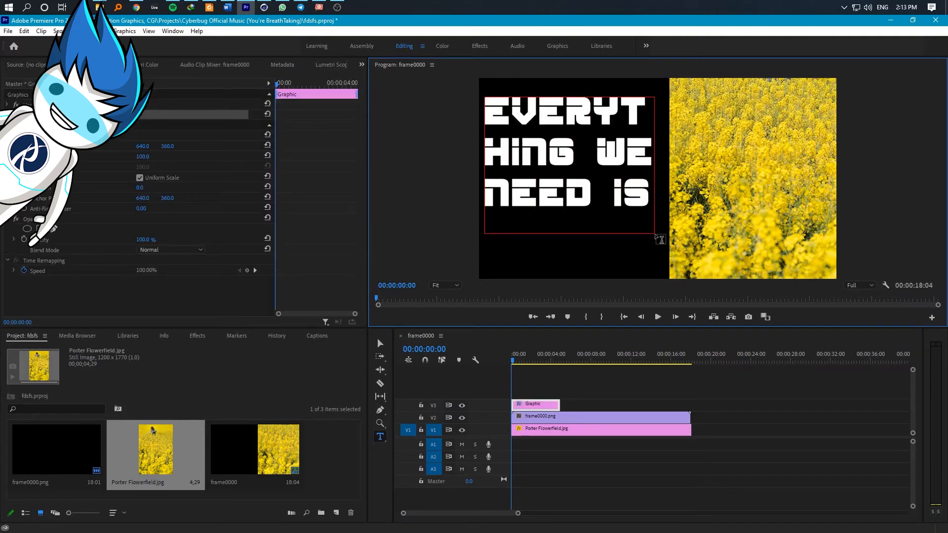
- Format the whole text at size 48, centre-aligned, in a serif capitals font
key(ctrl+a)
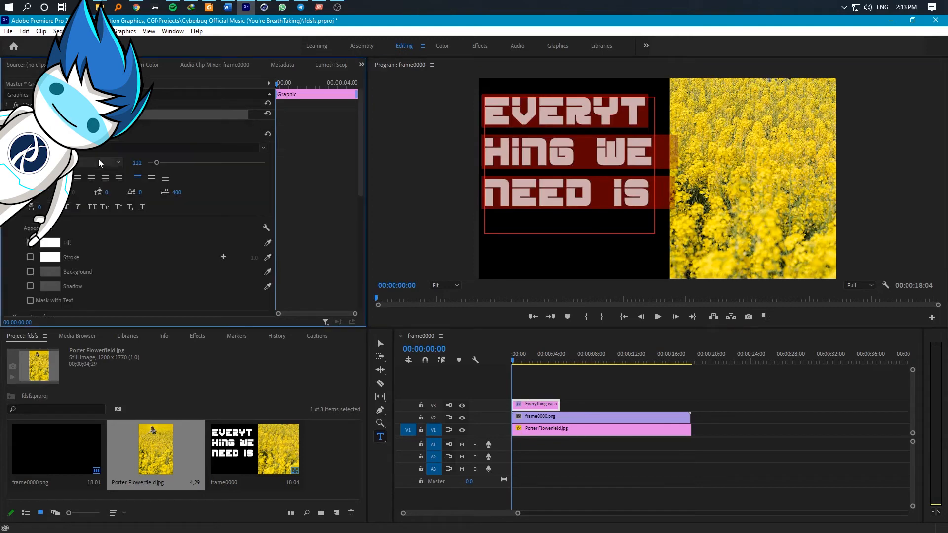
drag(148, 163, 150, 164)
key(ctrl+shift+c)
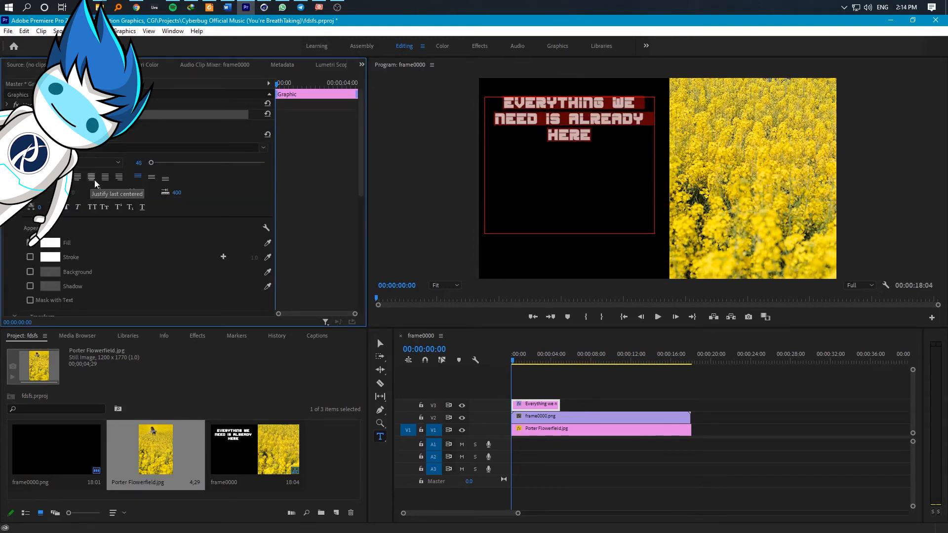
click(198, 148)
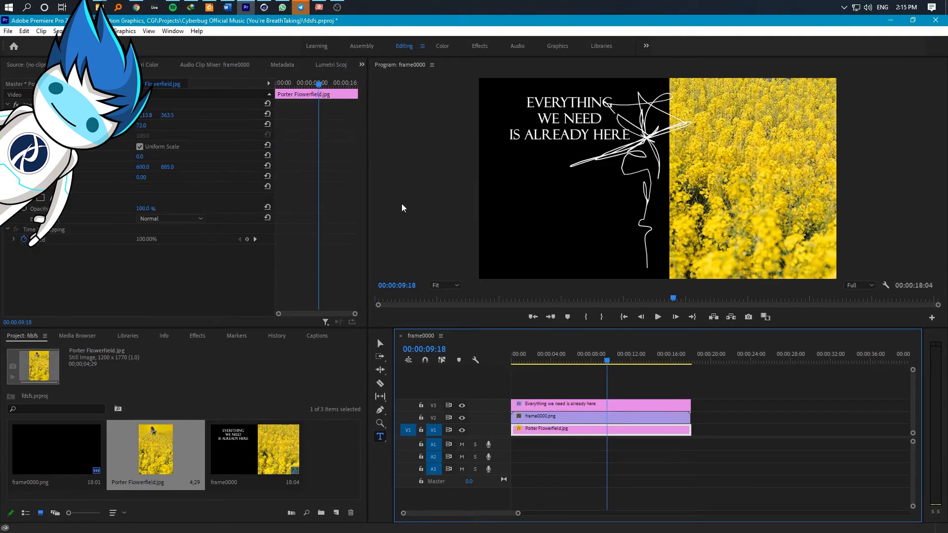
- Move the text to the lower part of the black area and shift its clip up to track V4
key(v)
mouse_move(570, 135)
mouse_down()
mouse_move(568, 173)
mouse_move(558, 171)
mouse_move(557, 138)
mouse_move(548, 210)
mouse_move(560, 210)
mouse_up()
mouse_move(614, 361)
mouse_down()
mouse_move(483, 355)
mouse_move(673, 351)
mouse_up()
click(727, 420)
drag(598, 402, 575, 391)
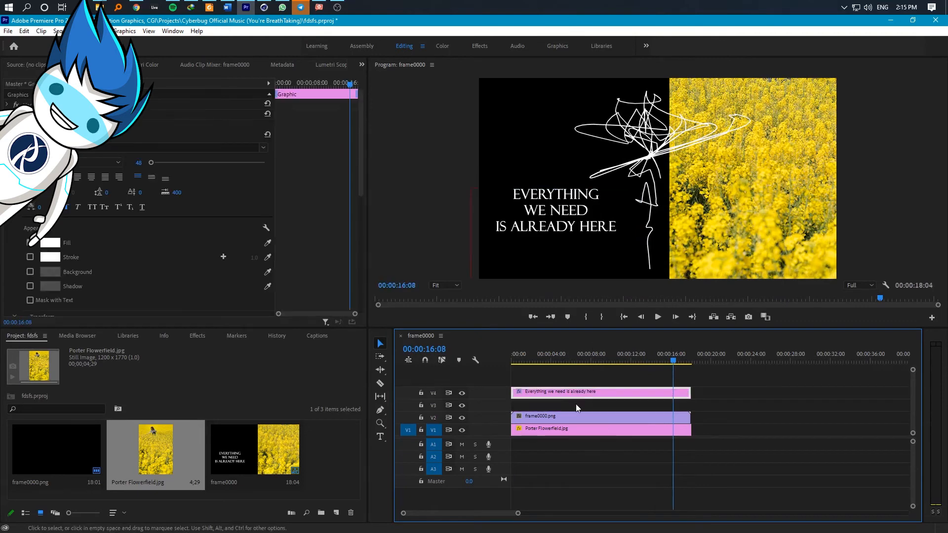
- Find the Invert video effect in the Channel group and apply it to the frame0000.png clip on V2
click(716, 172)
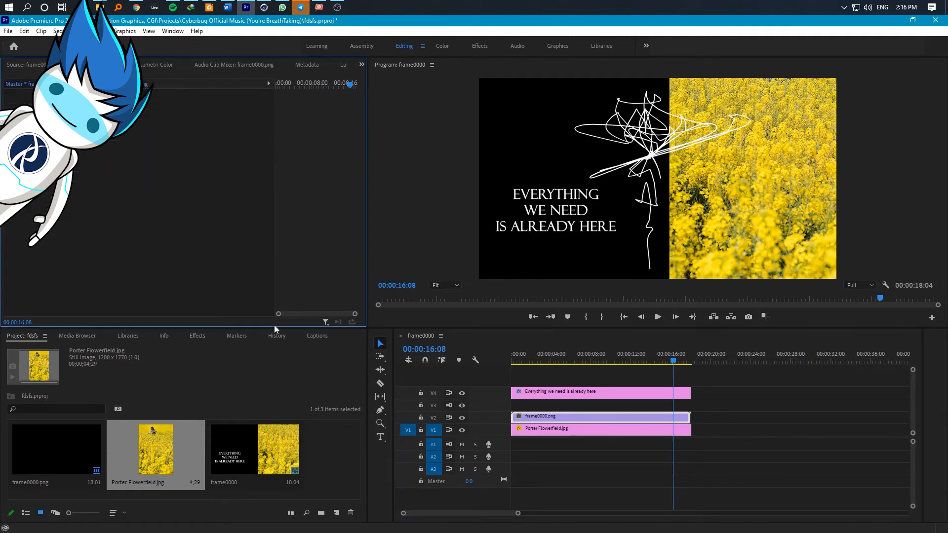
click(601, 416)
click(197, 335)
text(invert)
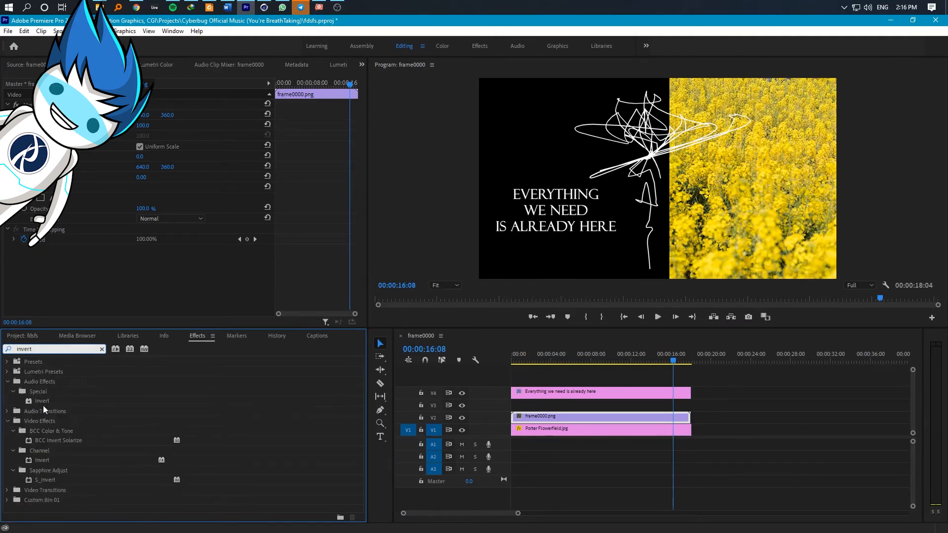
drag(43, 463, 49, 269)
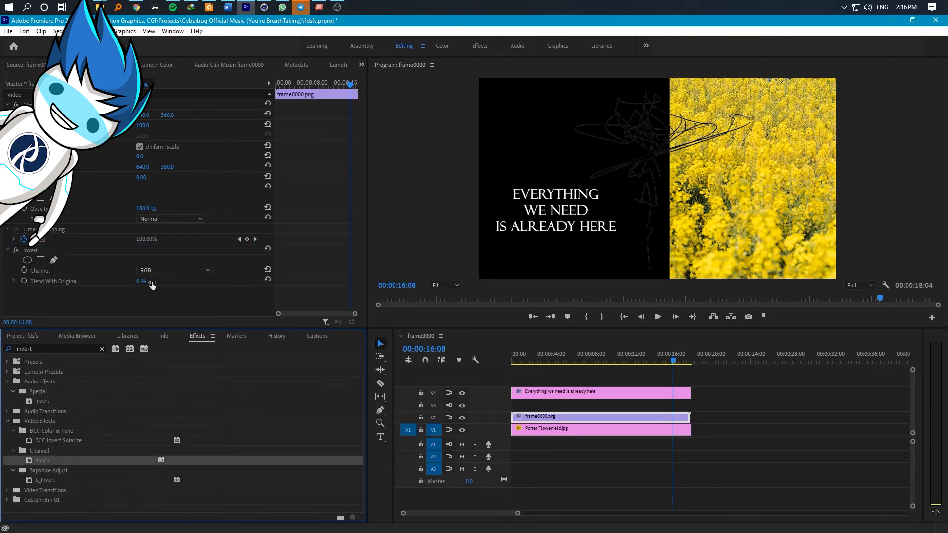
- Add a rectangular mask to the Invert effect, fit it over the flower field area and check other frames
click(40, 259)
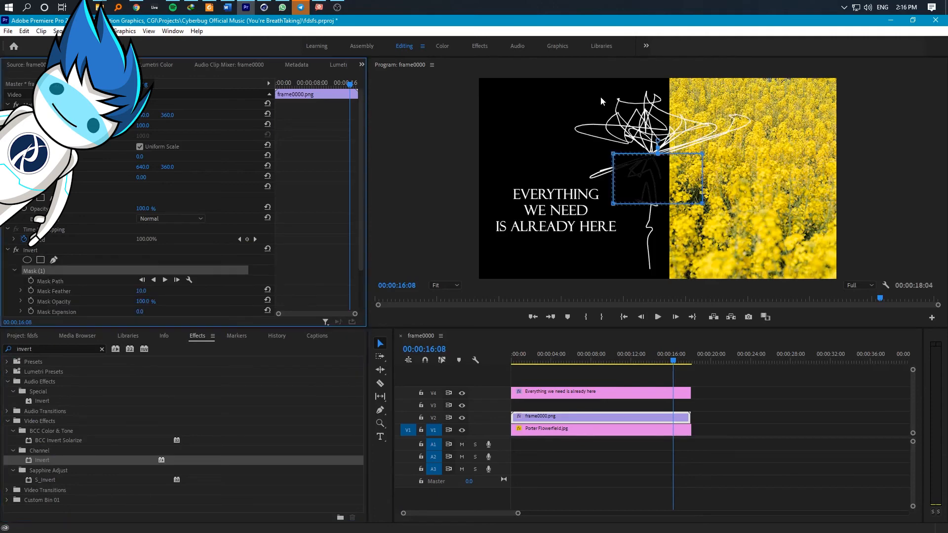
drag(653, 189, 723, 184)
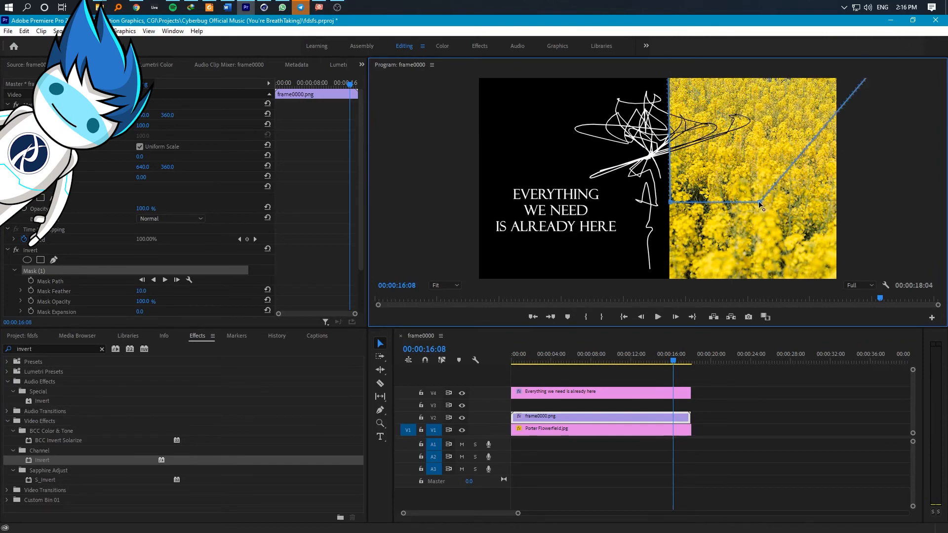
drag(759, 204, 880, 338)
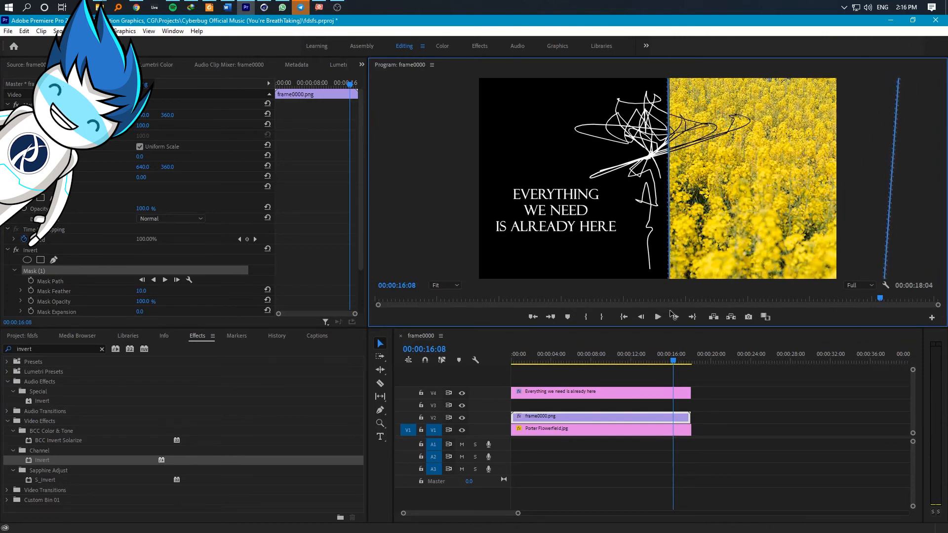
drag(657, 356, 598, 366)
click(703, 366)
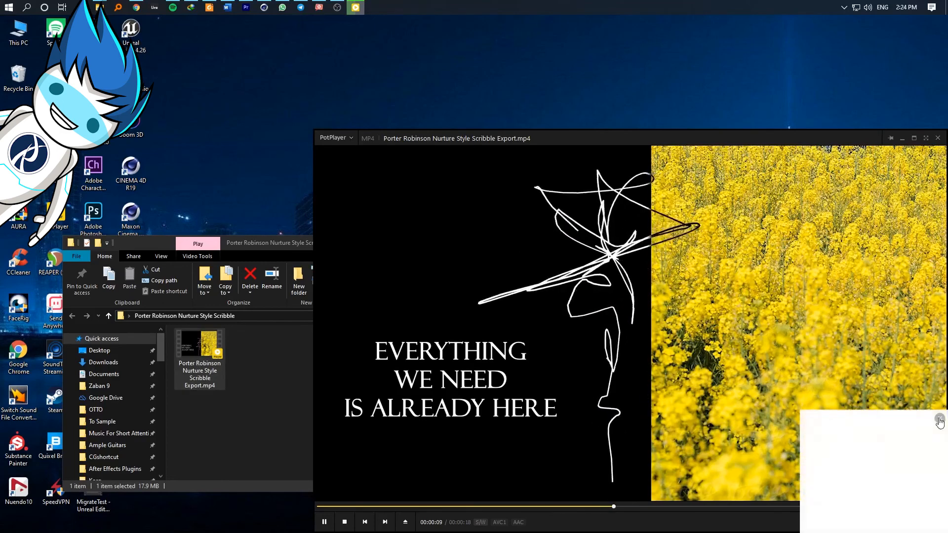
- Dismiss the pop-up and reposition the PotPlayer window to watch Porter Robinson Nurture Style Scribble Export.mp4
click(938, 421)
drag(761, 435, 633, 403)
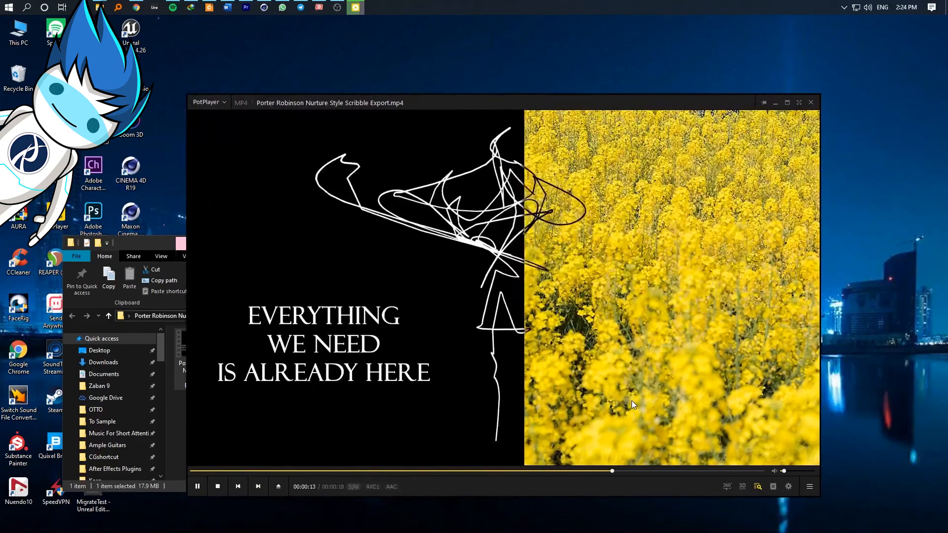